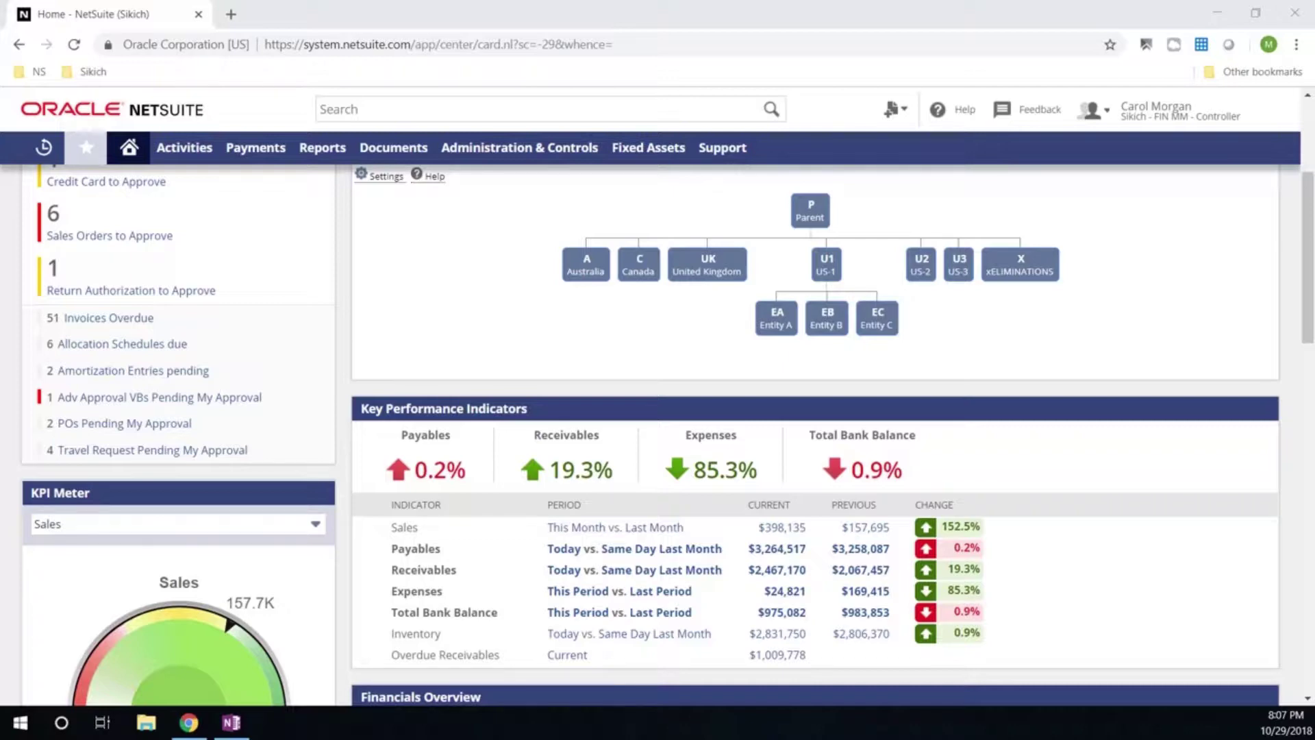
# Step: Preview the Entity B and United Kingdom dashboard figures, then reset to the consolidated Parent view
pyautogui.scroll(1, 771, 430)
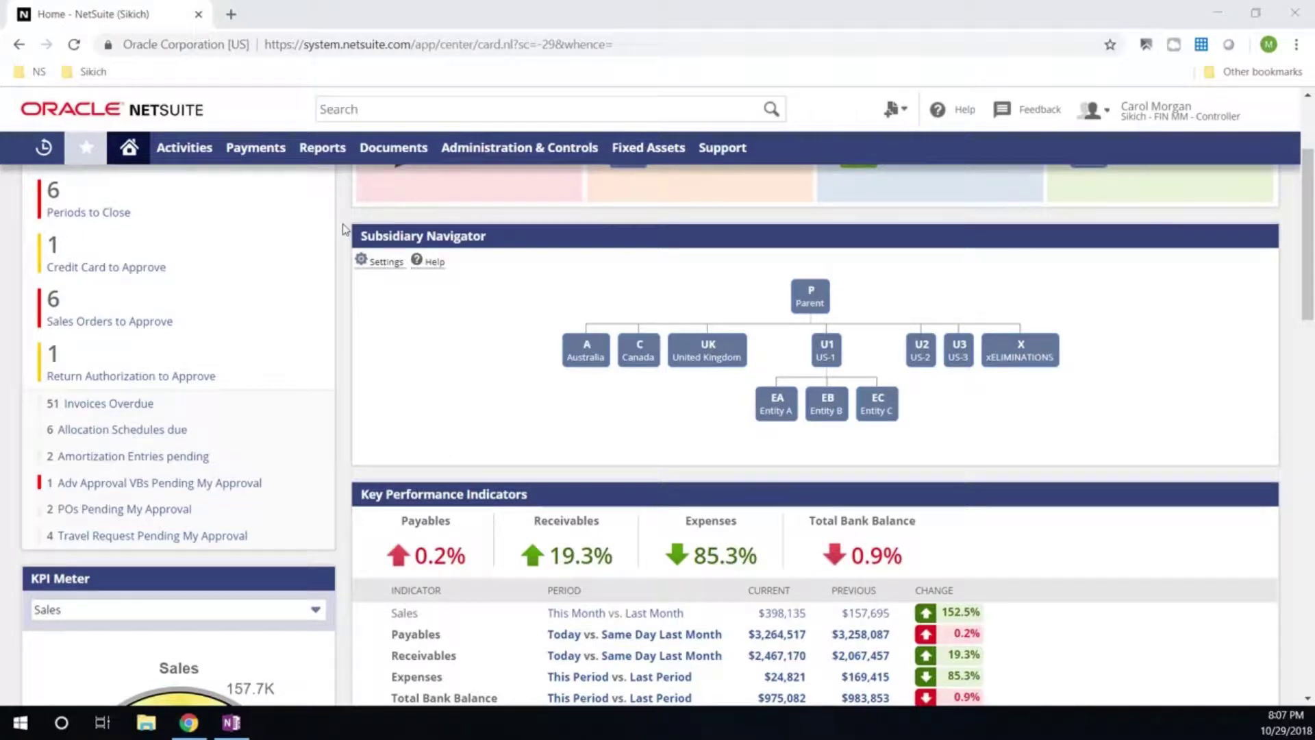
pyautogui.click(824, 411)
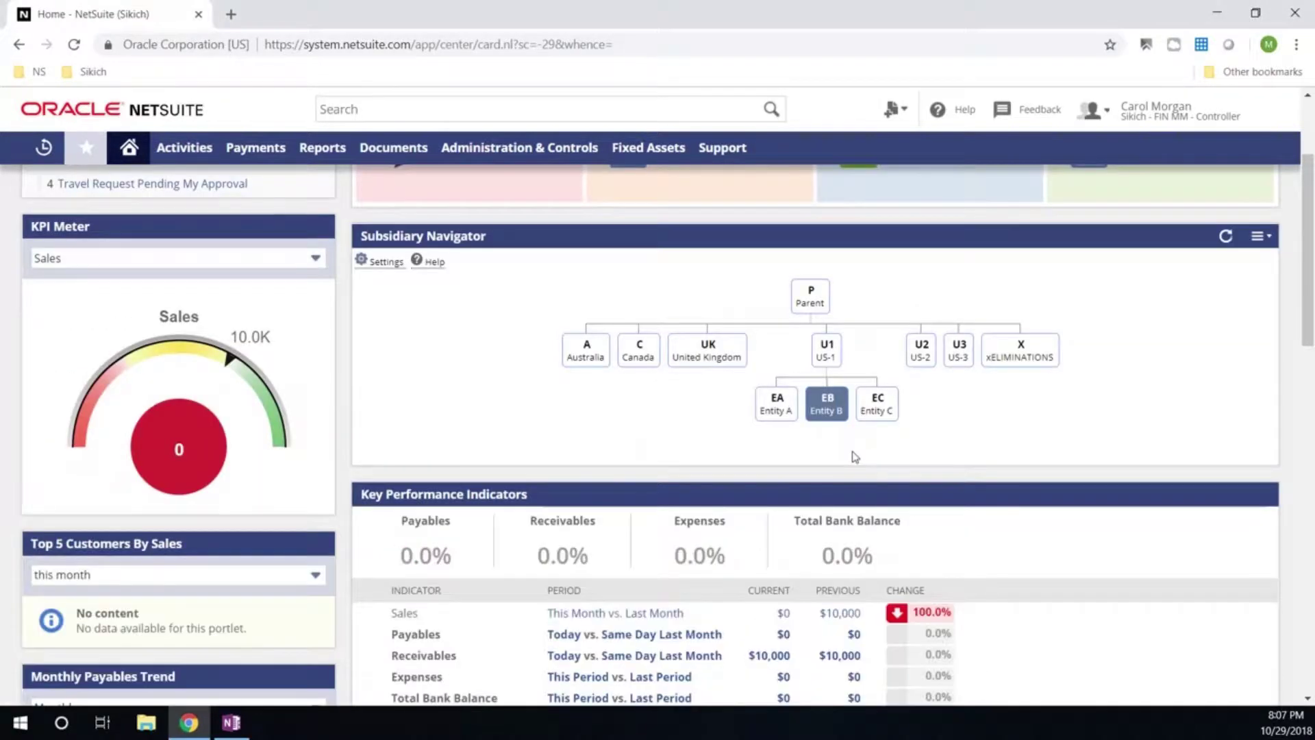
pyautogui.scroll(-1, 855, 459)
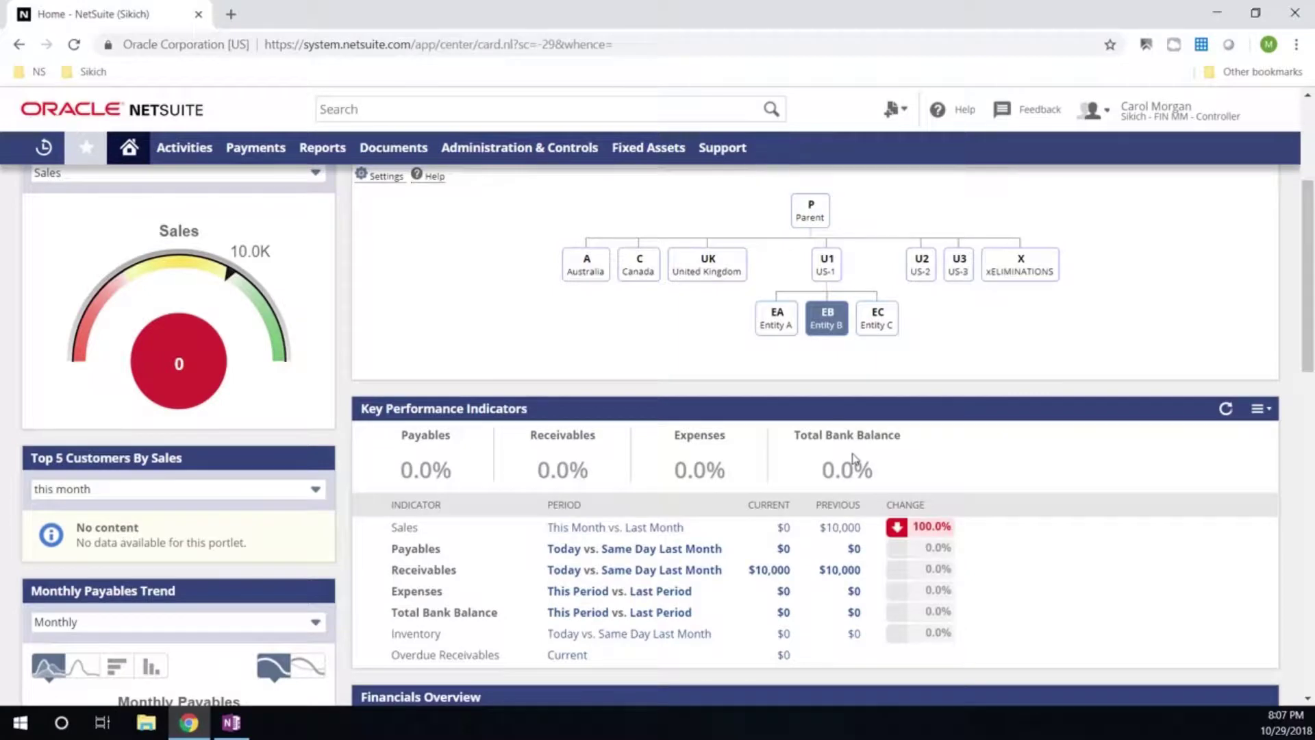
pyautogui.click(700, 275)
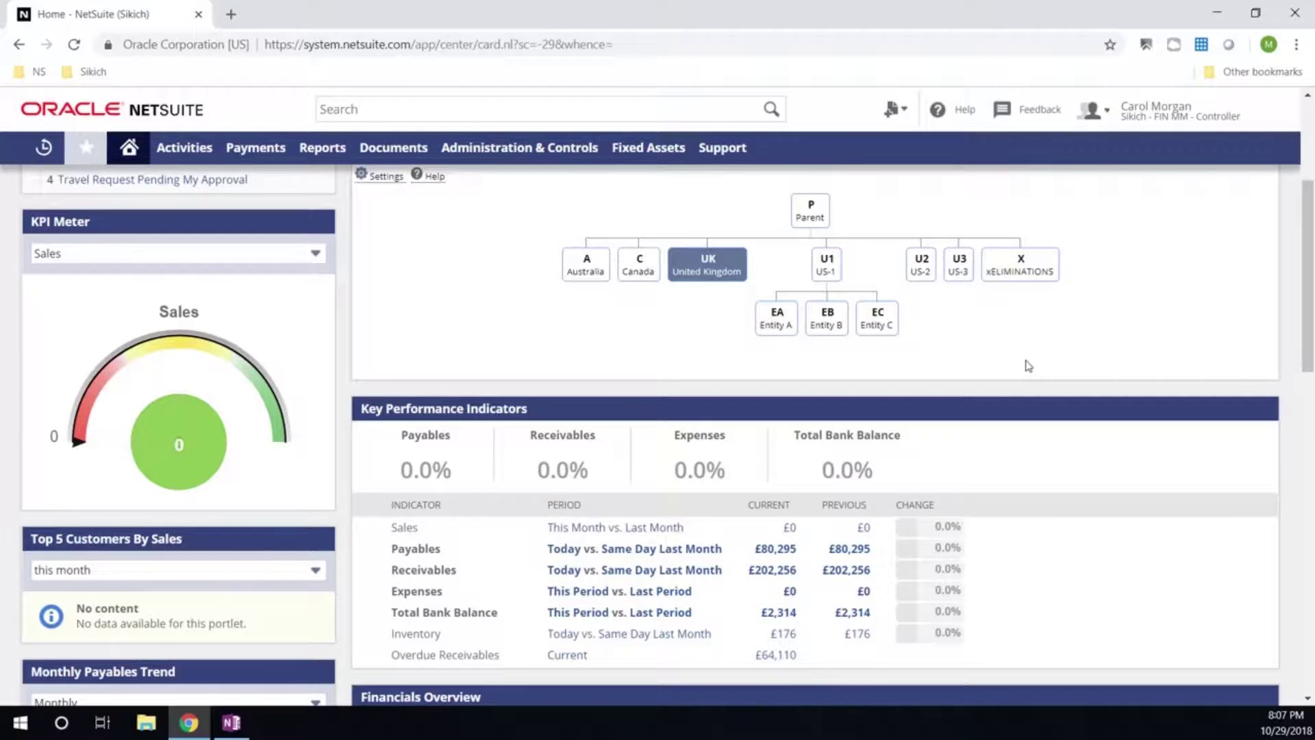
pyautogui.click(819, 221)
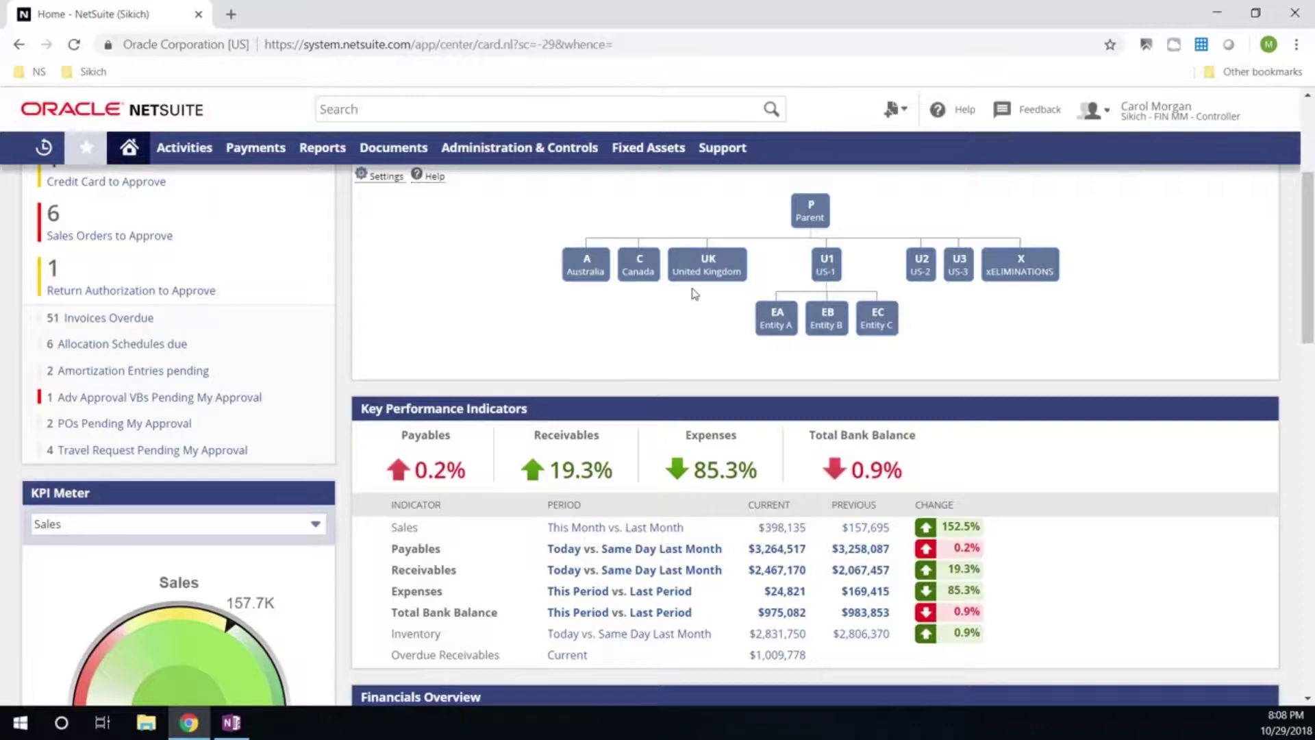
# Step: Open the UK Entity subsidiary record from Shortcuts and review its country, currency and language settings
pyautogui.moveTo(86, 147)
pyautogui.keyDown('ctrl'); pyautogui.click(86, 180); pyautogui.keyUp('ctrl')
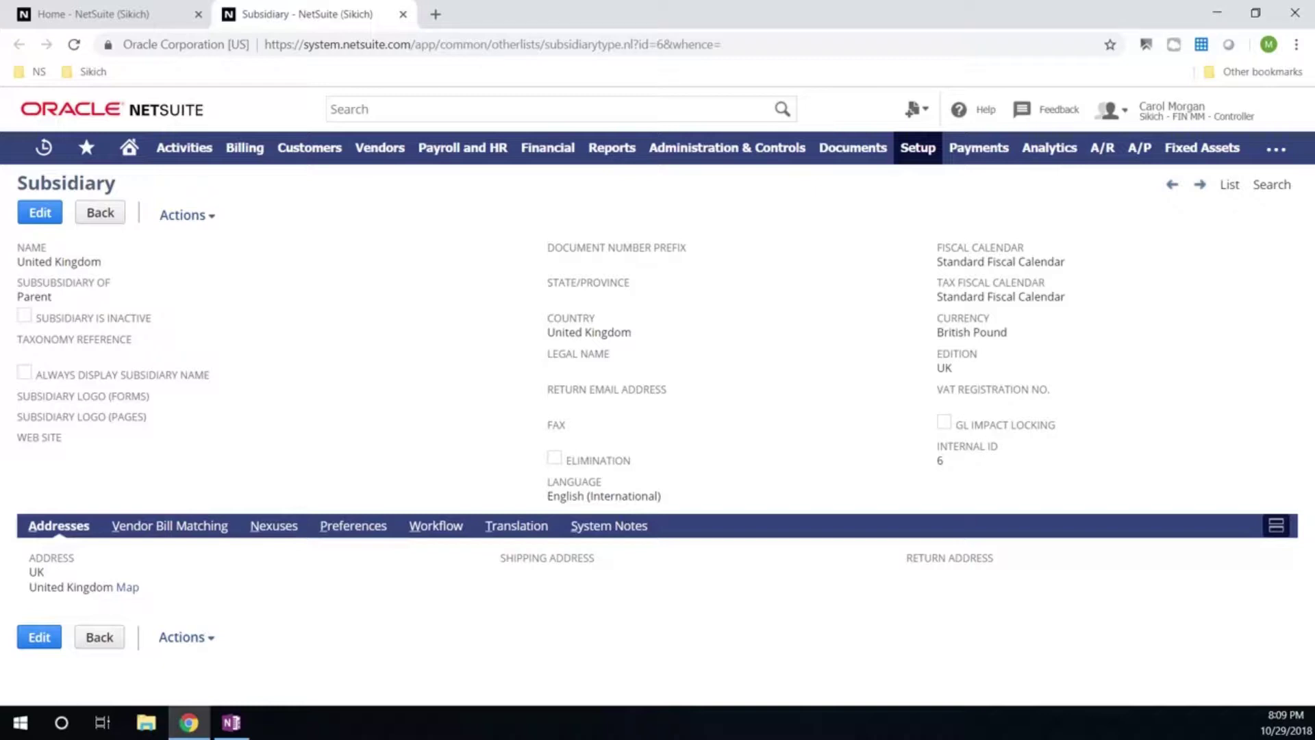
pyautogui.hotkey('alt', 'Tab')
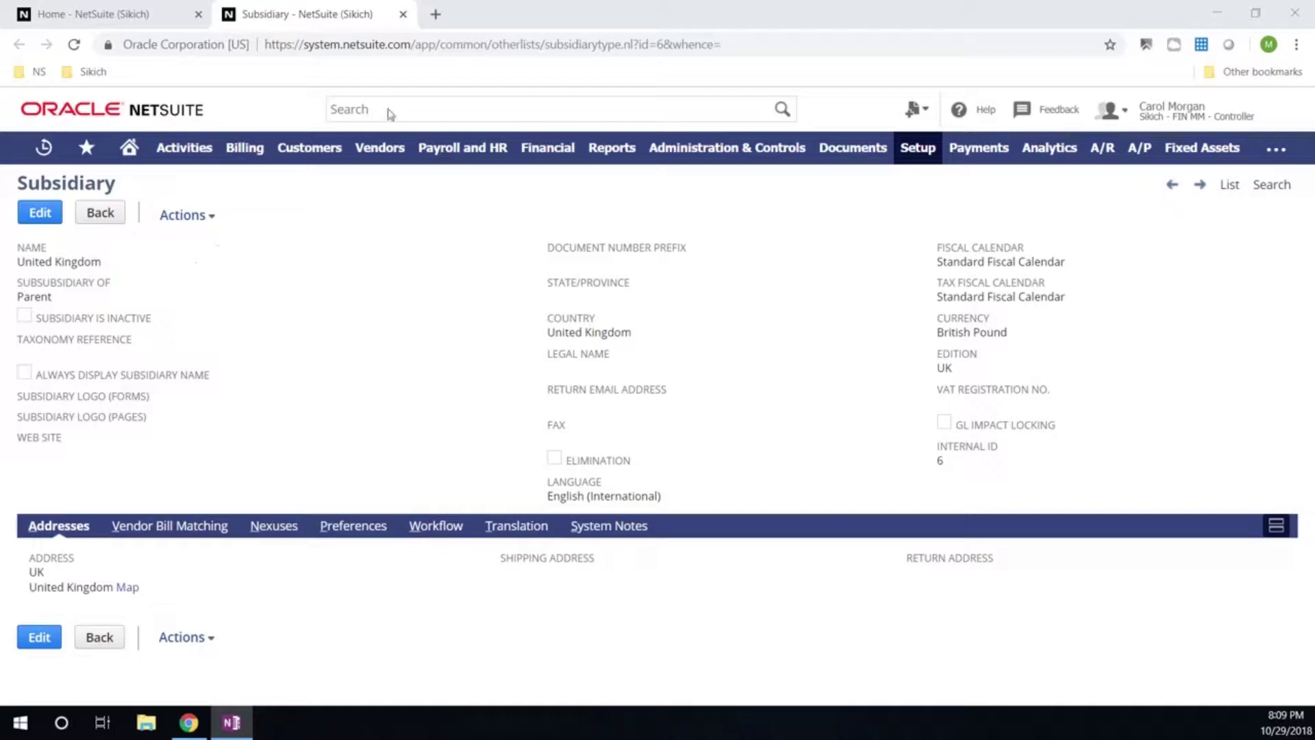
# Step: Return home and rerun the Mar 2018 income statement with columns by Subsidiary (Hierarchy)
pyautogui.click(403, 14)
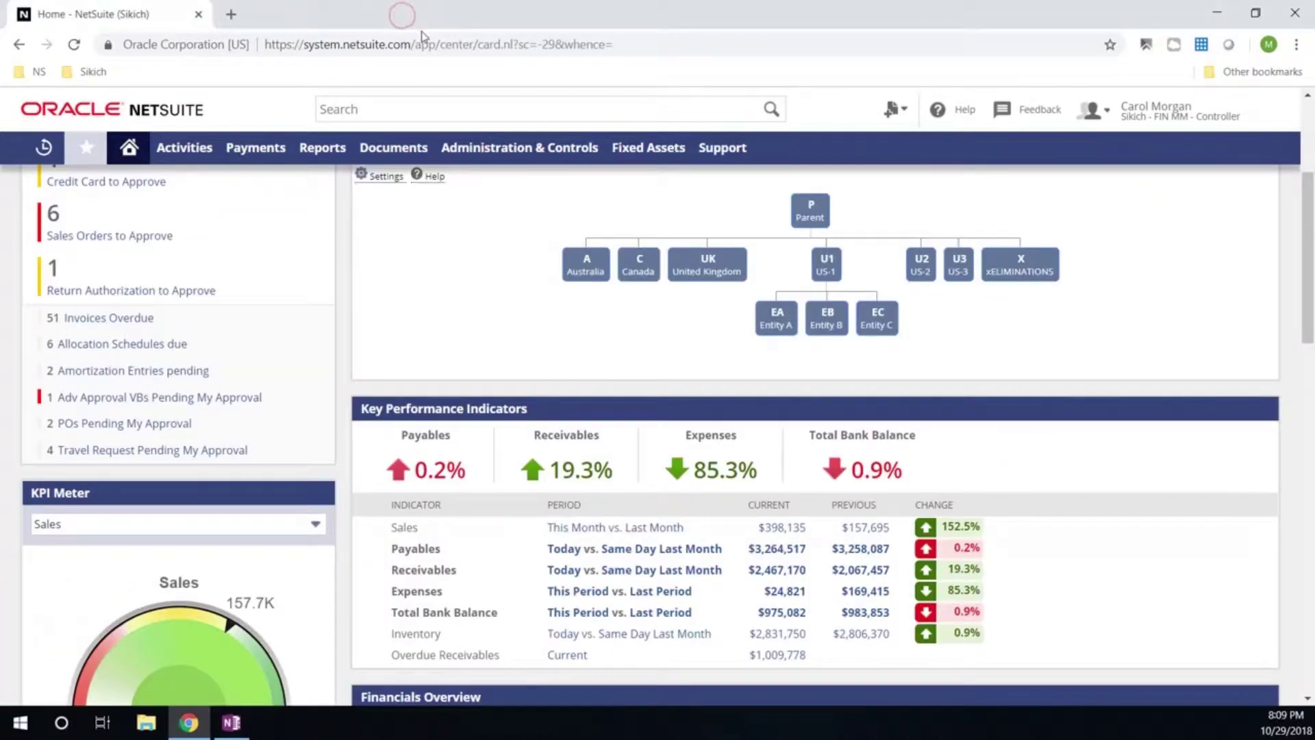
pyautogui.scroll(1, 758, 456)
pyautogui.scroll(2, 757, 459)
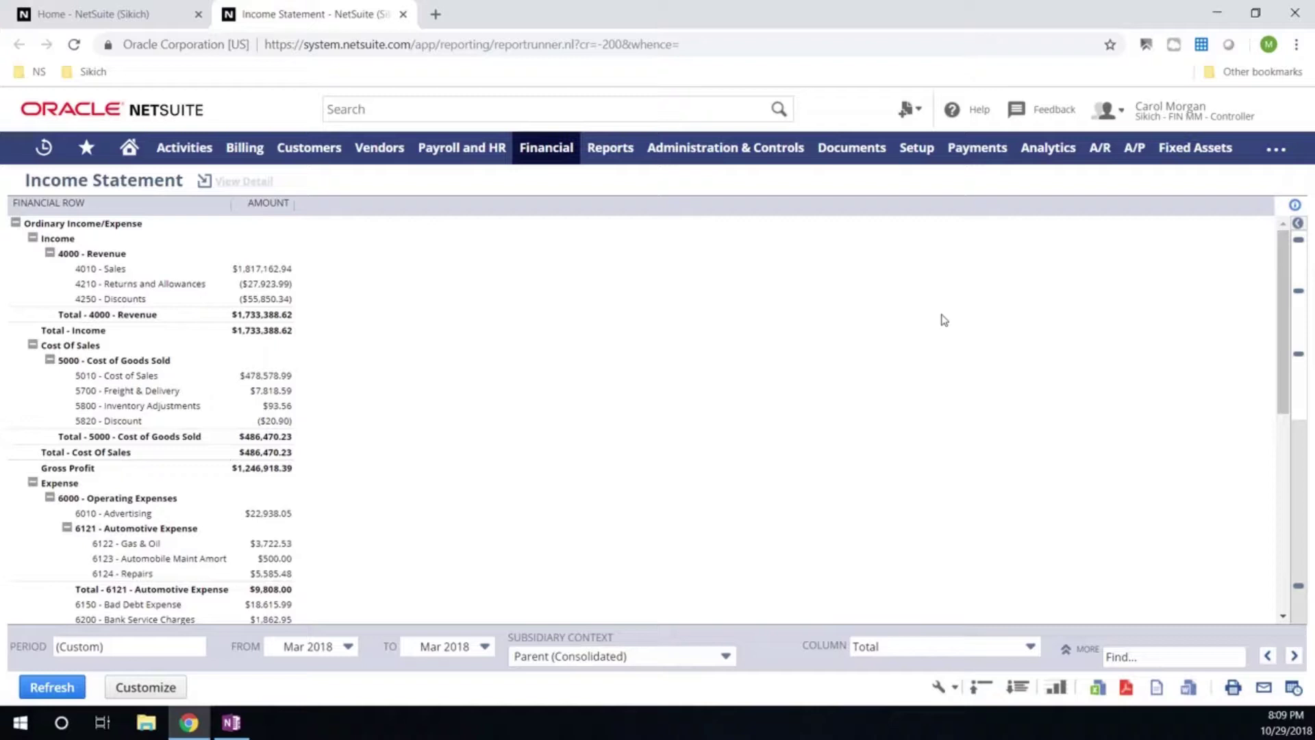
pyautogui.click(954, 649)
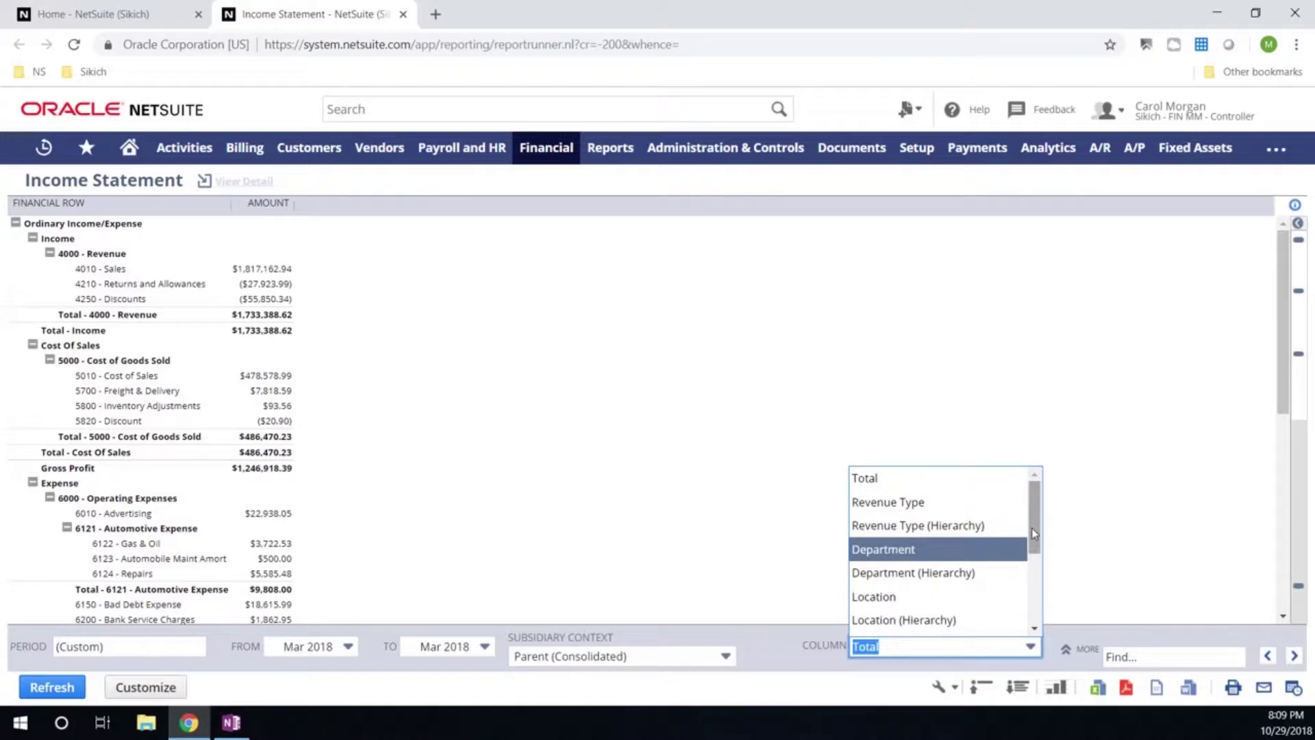
pyautogui.moveTo(1031, 527); pyautogui.dragTo(1031, 579)
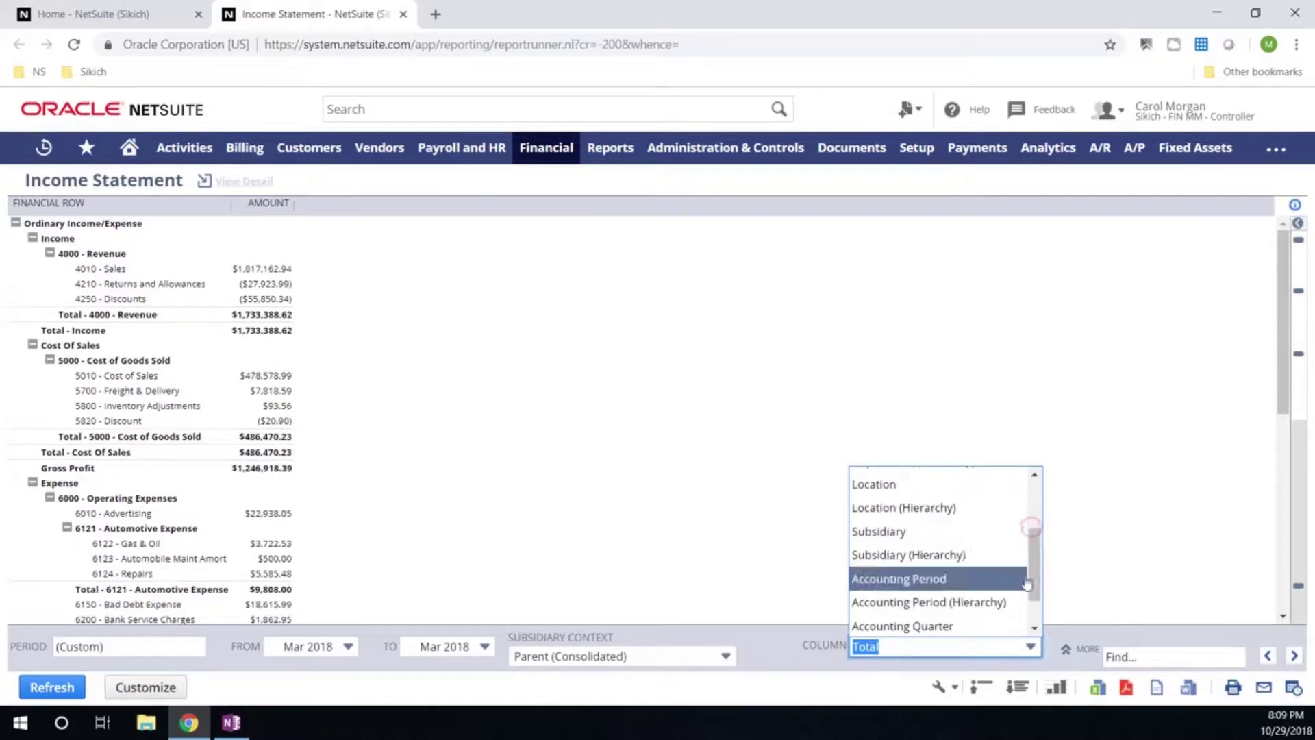
pyautogui.click(986, 552)
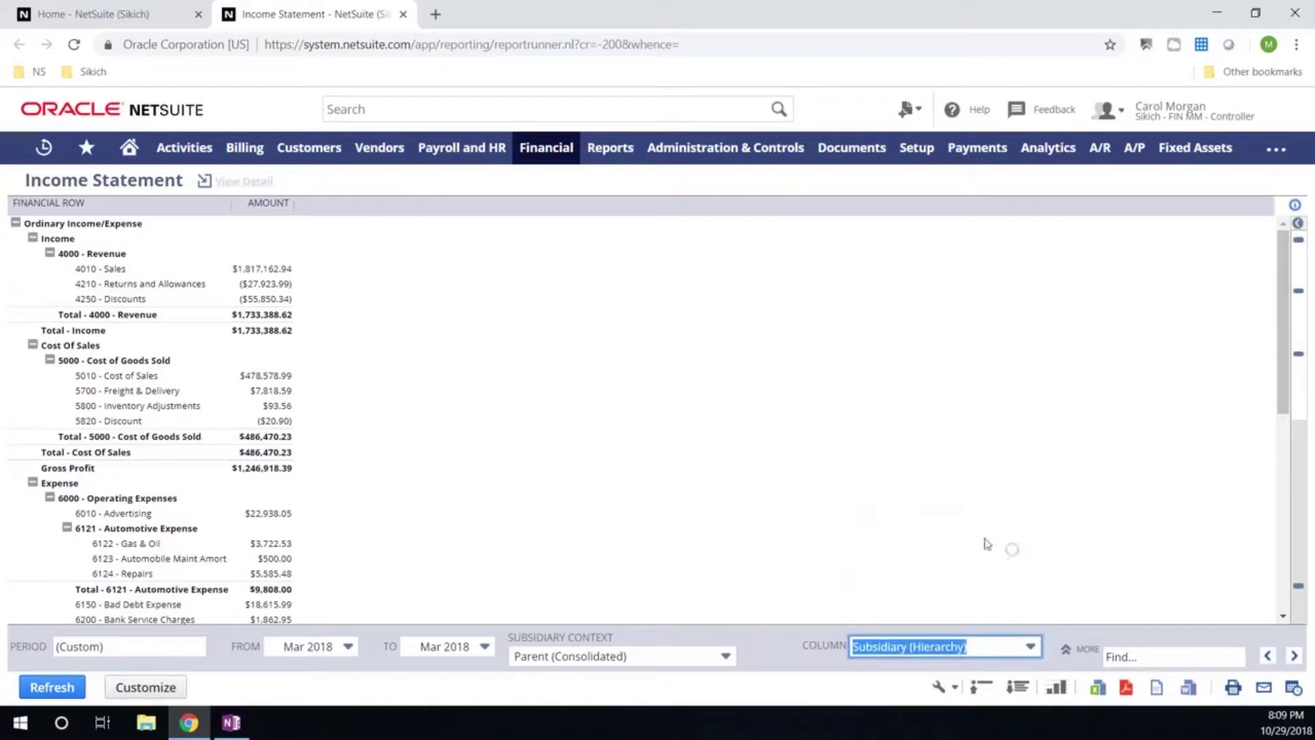
pyautogui.click(51, 688)
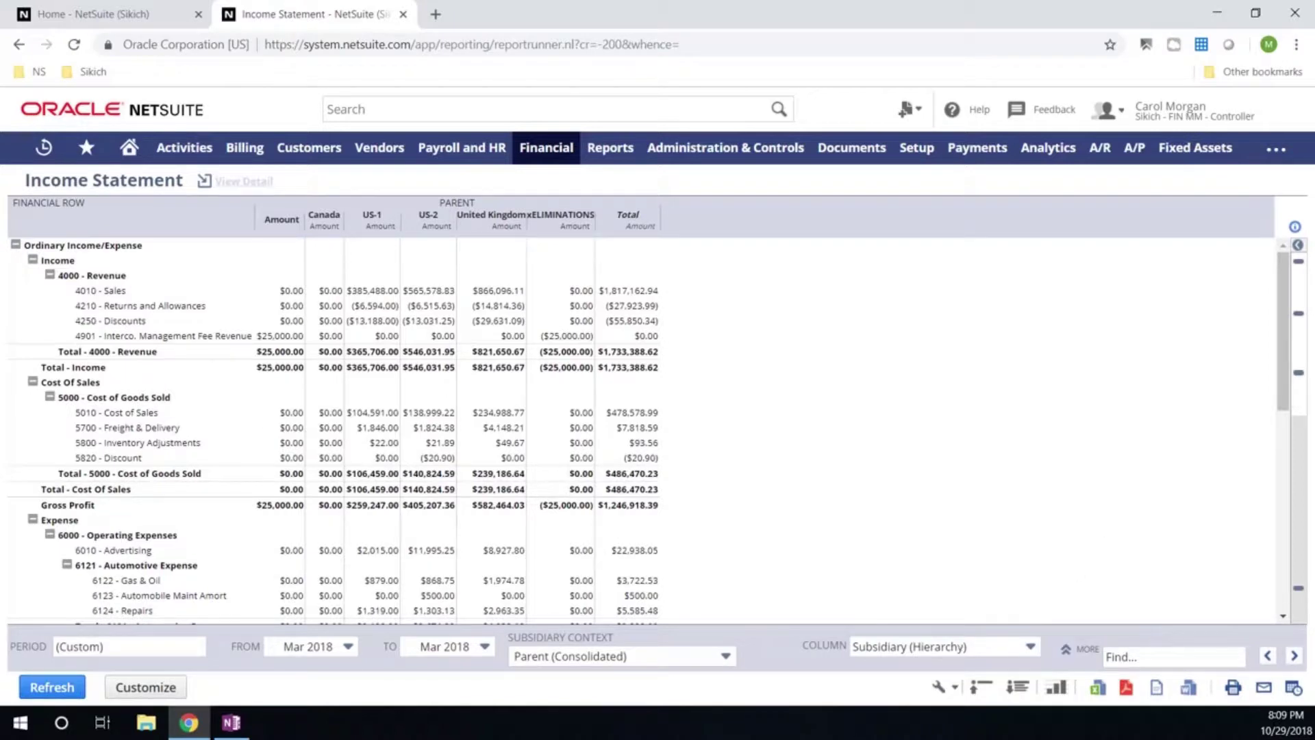
# Step: Rerun the income statement in United Kingdom subsidiary context, with amounts in pounds sterling
pyautogui.click(695, 658)
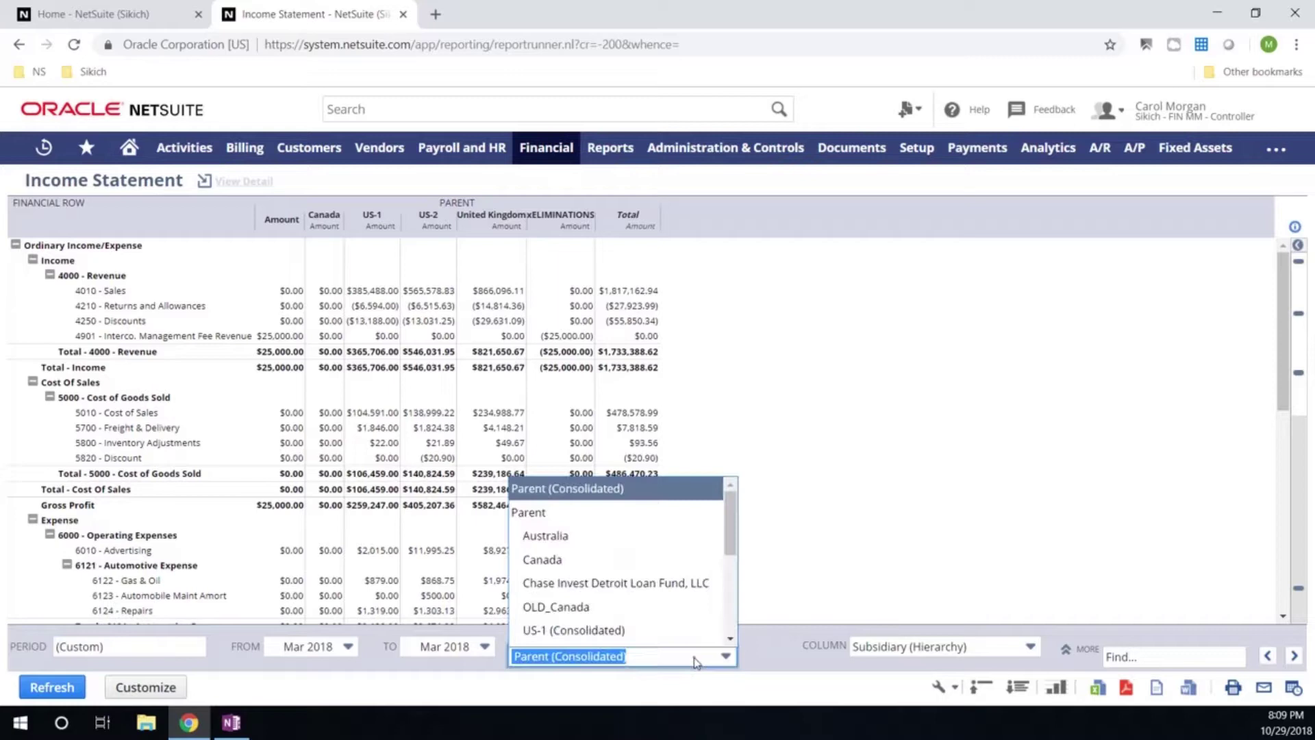
pyautogui.scroll(-3, 696, 661)
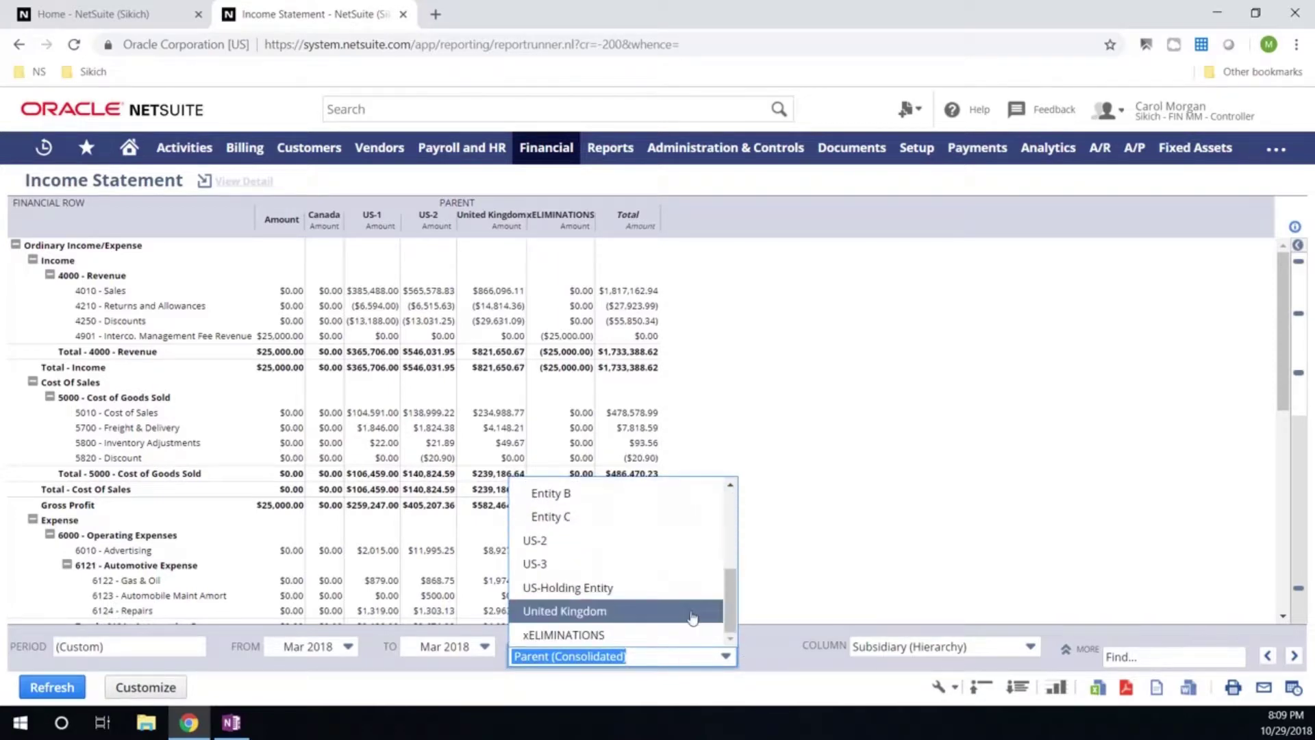
pyautogui.click(688, 610)
pyautogui.click(59, 689)
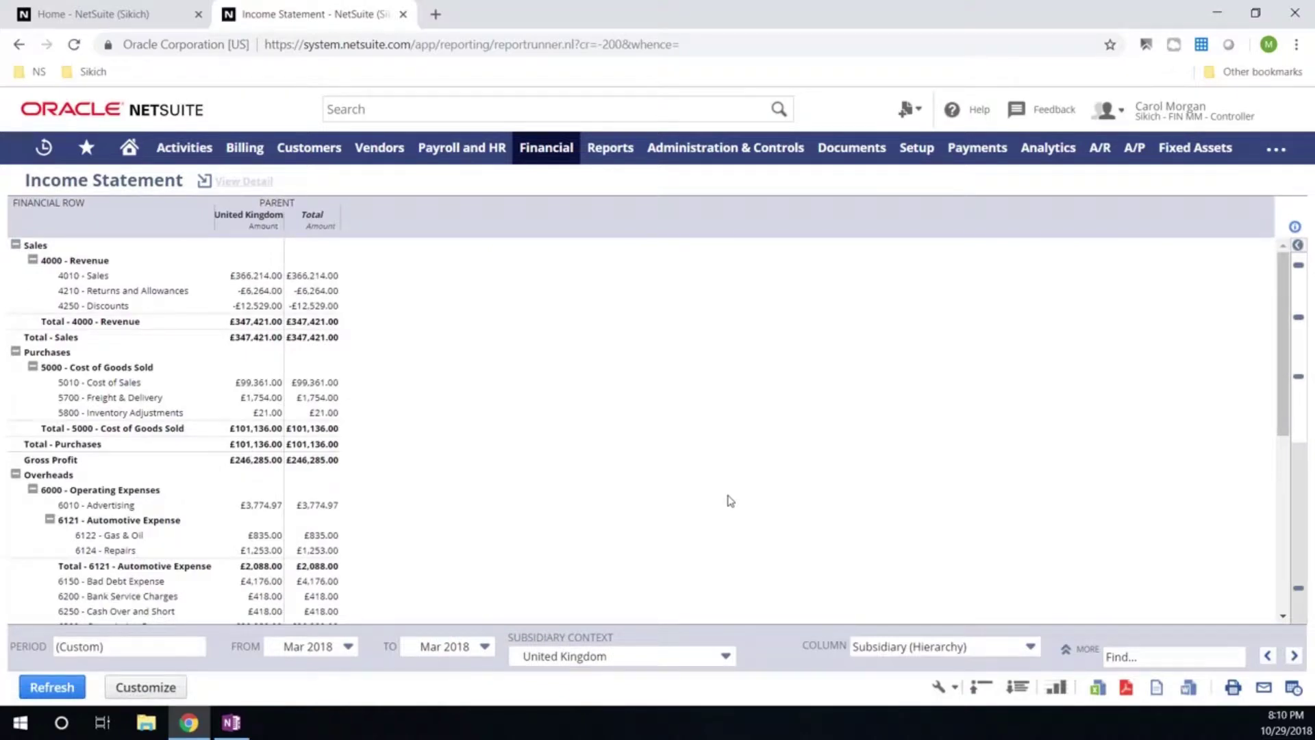
pyautogui.scroll(-2, 732, 500)
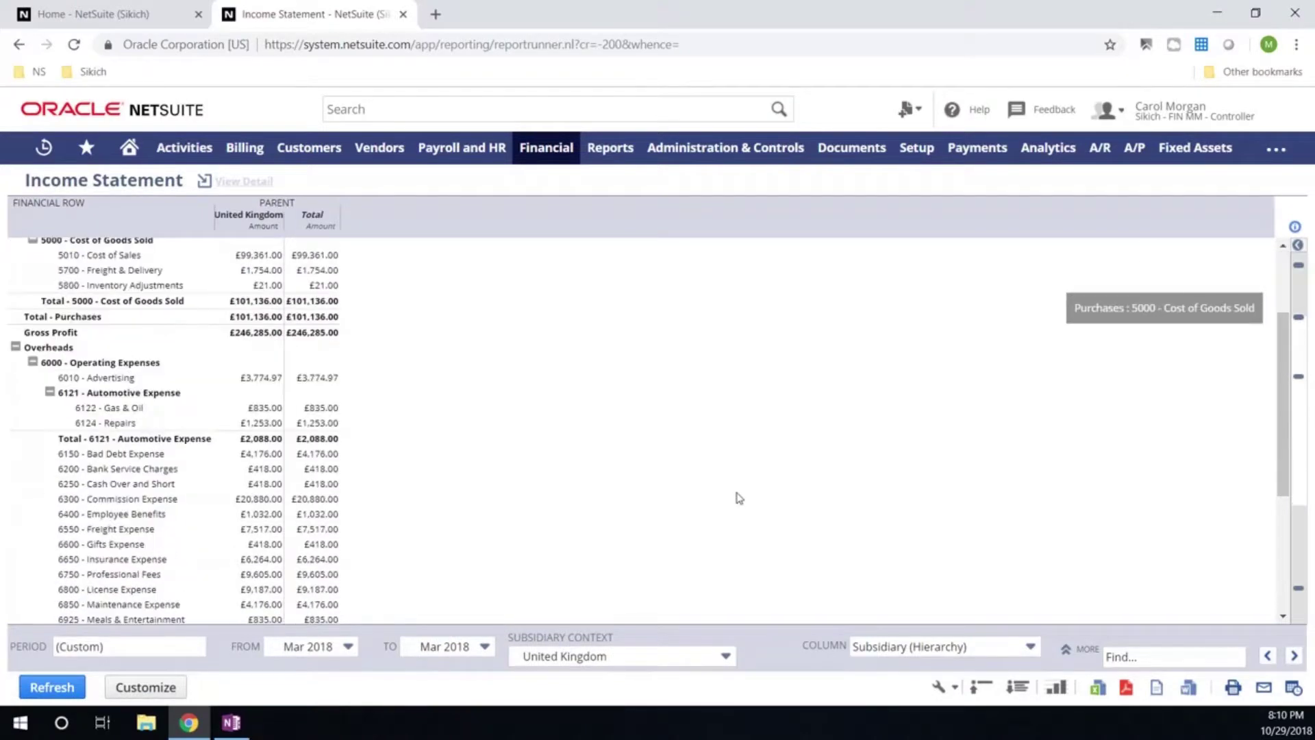
# Step: Drill from the 6010 Advertising amount into the 2/19/2018 AUSCO Inc. bill record
pyautogui.keyDown('ctrl'); pyautogui.click(271, 378); pyautogui.keyUp('ctrl')
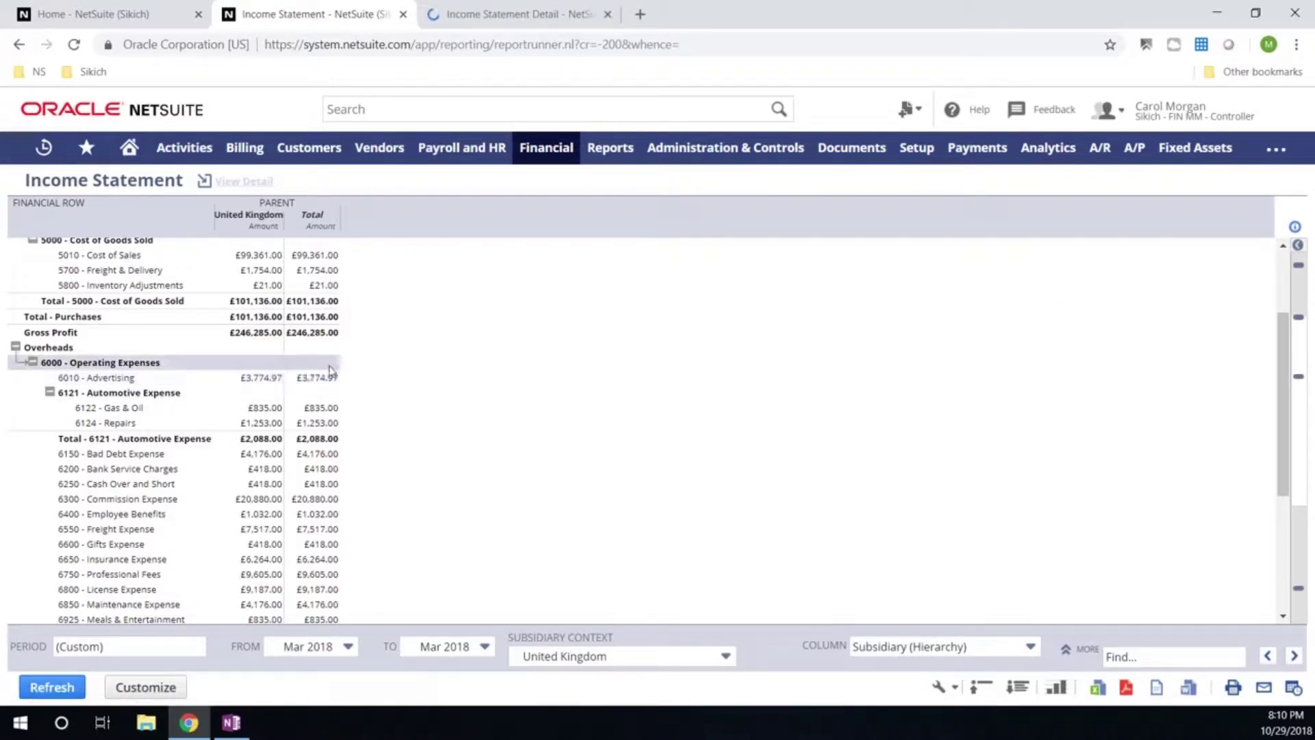
pyautogui.click(499, 15)
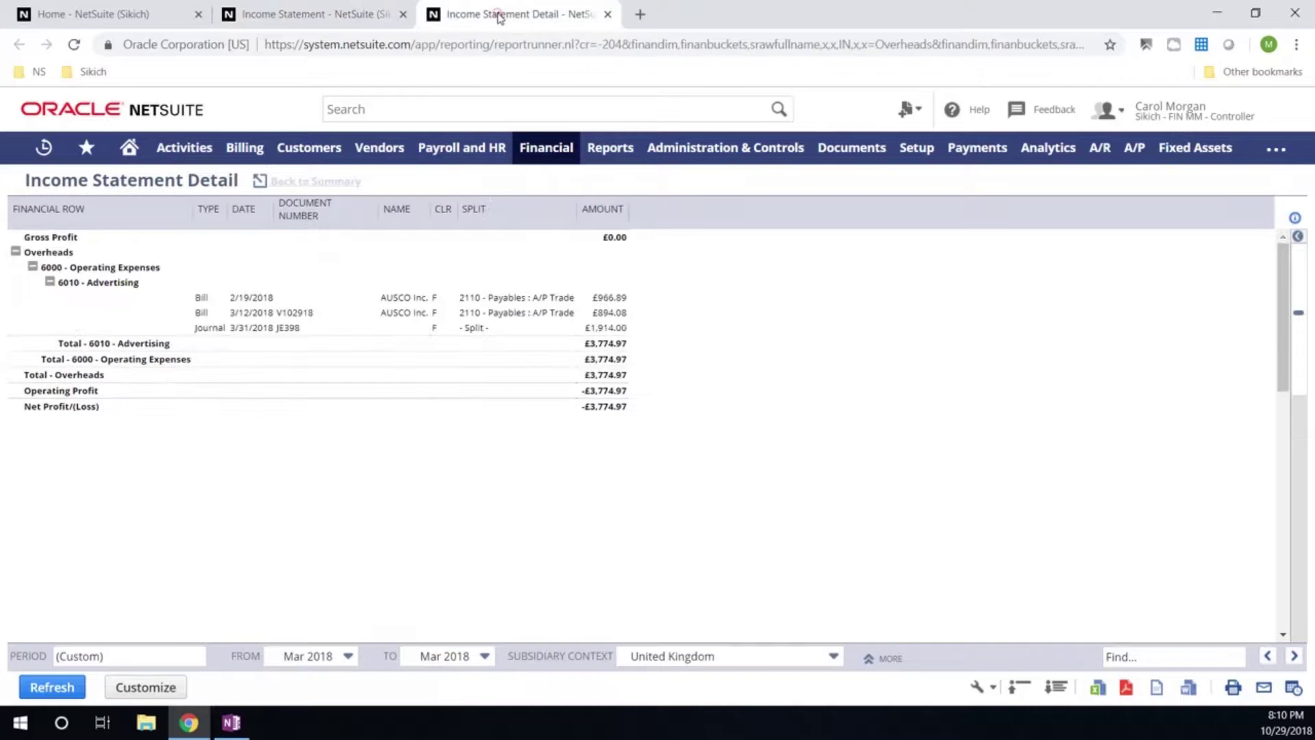
pyautogui.keyDown('ctrl'); pyautogui.click(404, 297); pyautogui.keyUp('ctrl')
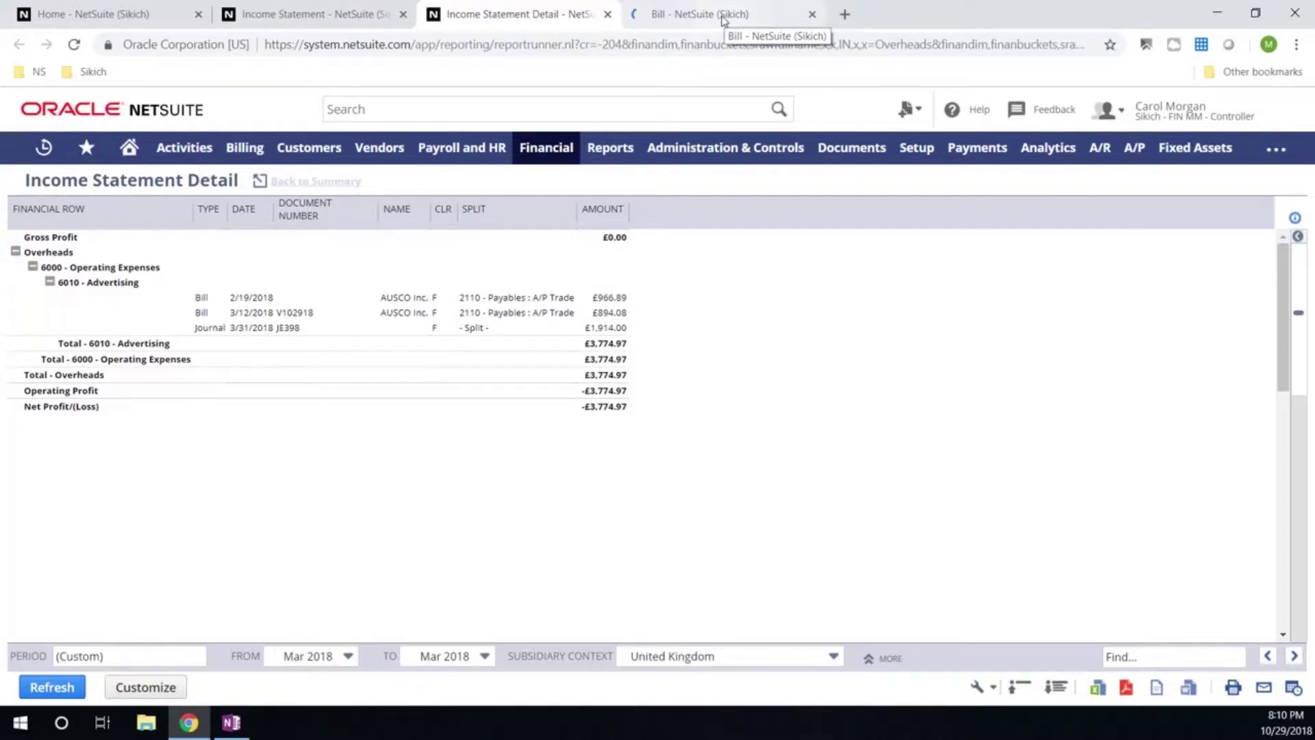
pyautogui.click(726, 17)
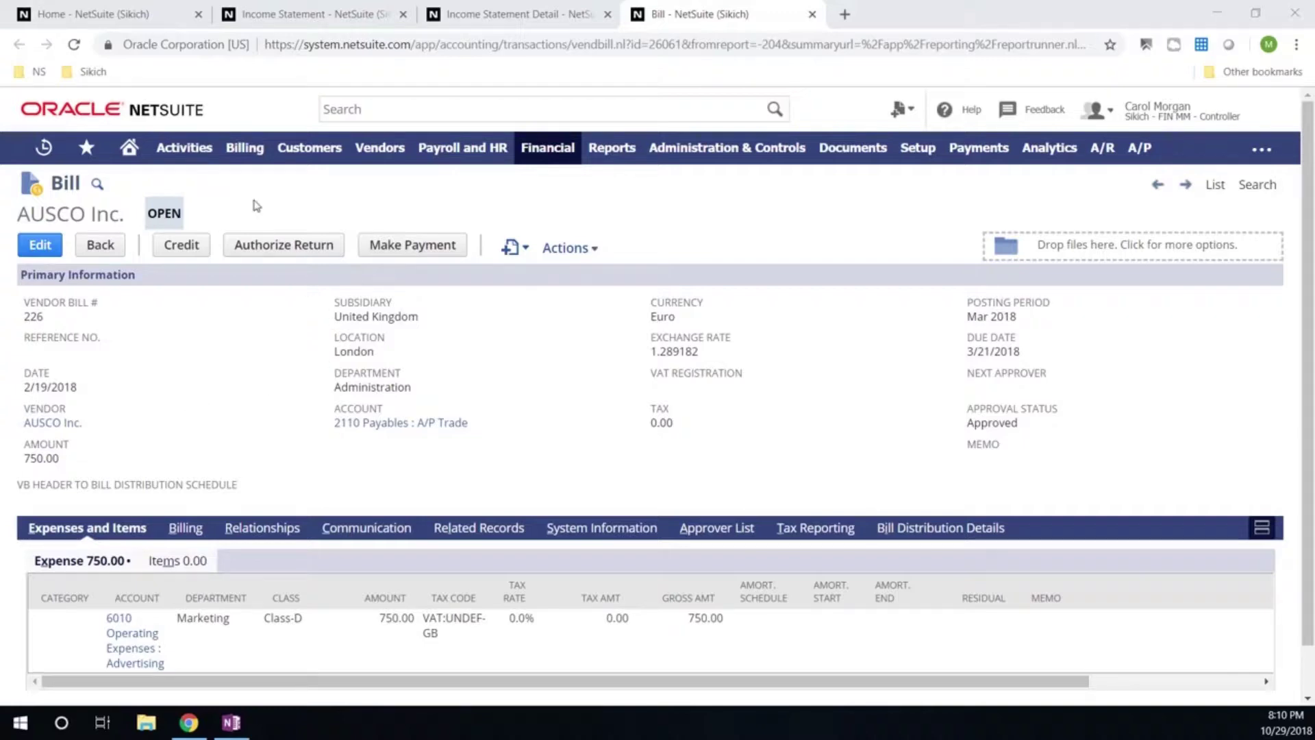
# Step: Open the Currency Exchange Rates and Consolidated Exchange Rates lists from the Shortcuts menu
pyautogui.moveTo(80, 149)
pyautogui.keyDown('ctrl'); pyautogui.click(117, 275); pyautogui.keyUp('ctrl')
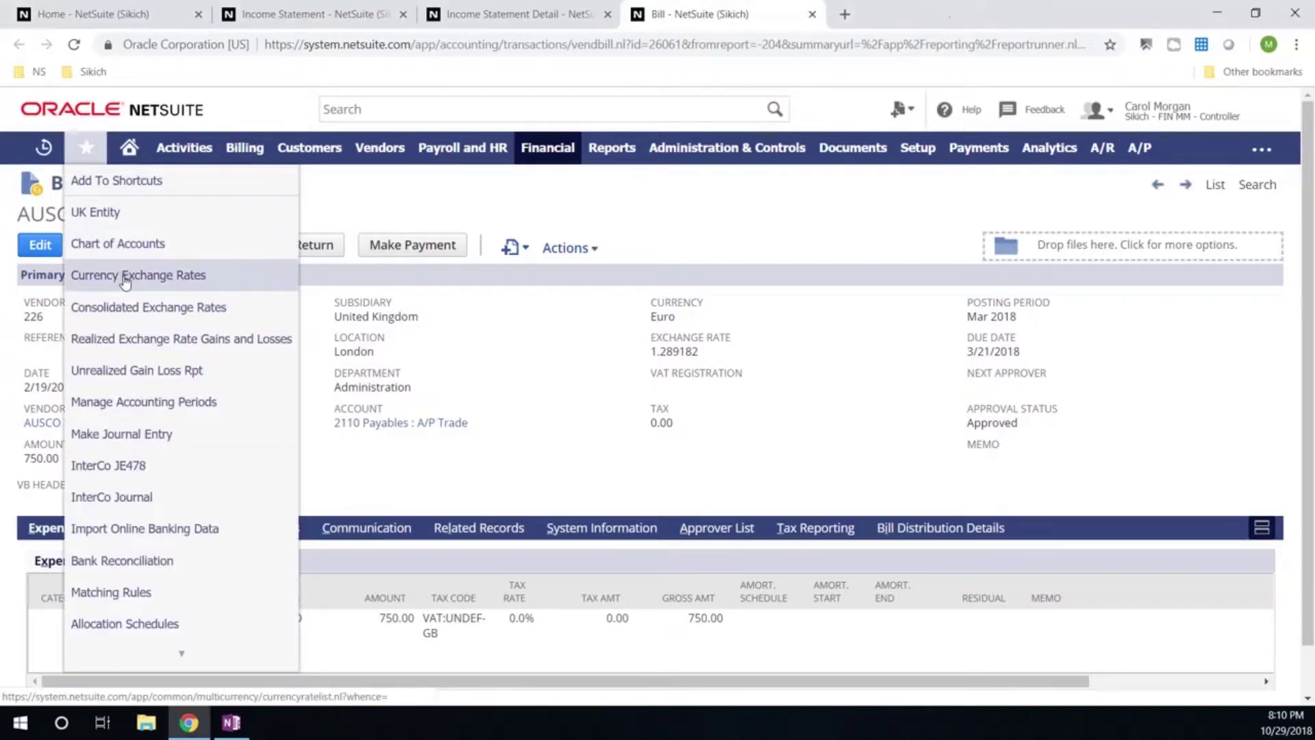
pyautogui.keyDown('ctrl'); pyautogui.click(125, 308); pyautogui.keyUp('ctrl')
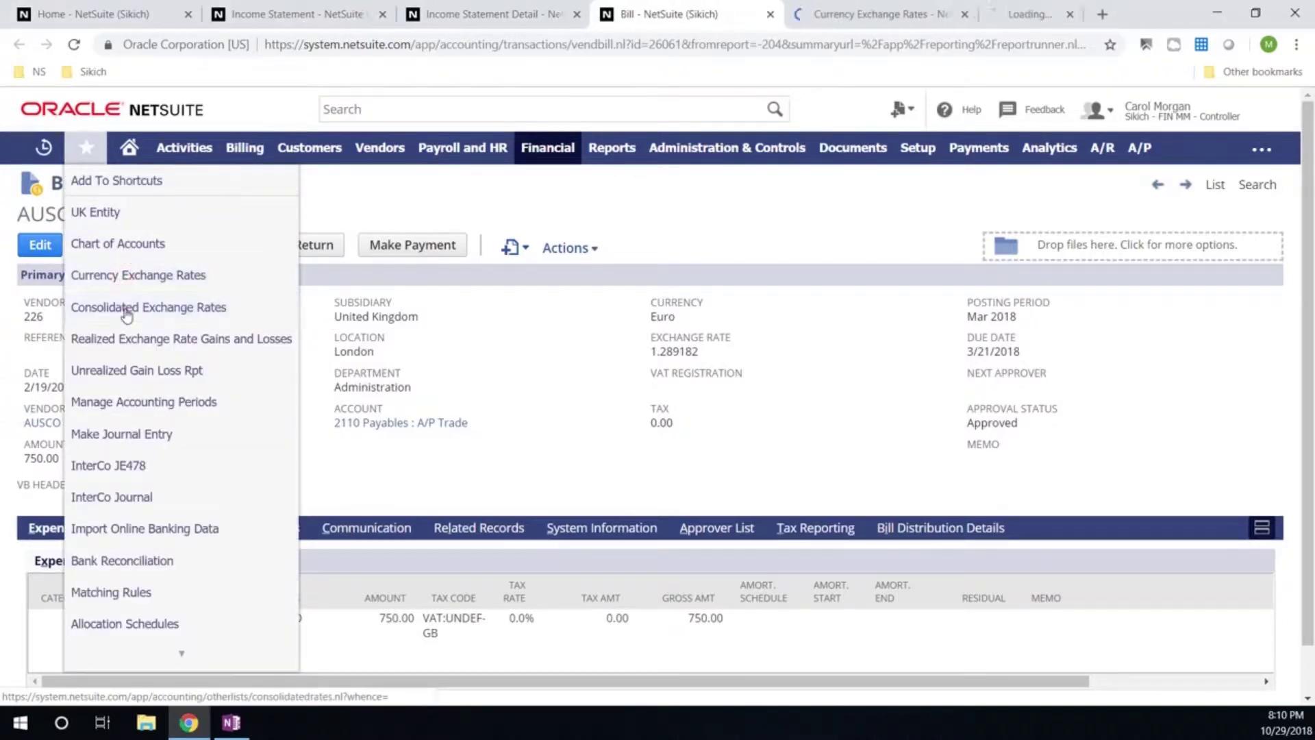
pyautogui.click(831, 15)
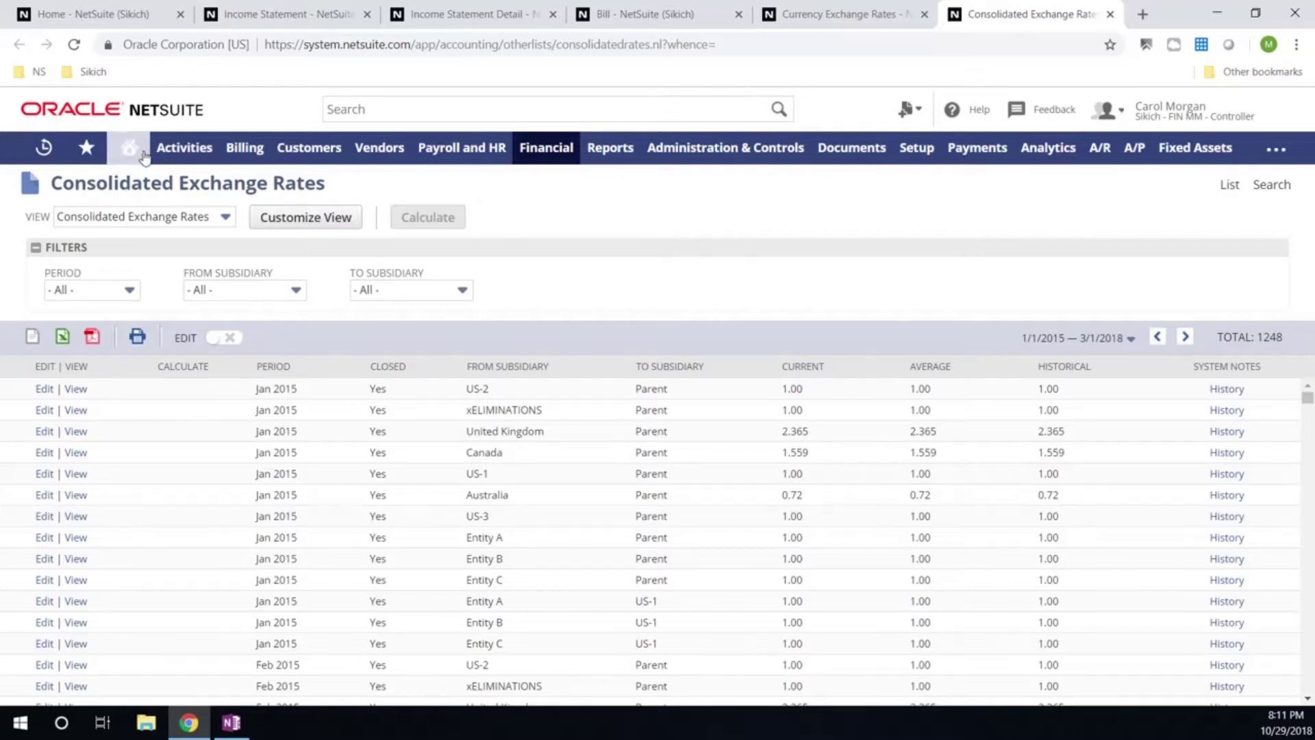
# Step: Go to Manage Accounting Periods and open the Mar 2018 Period Close Checklist
pyautogui.moveTo(82, 152)
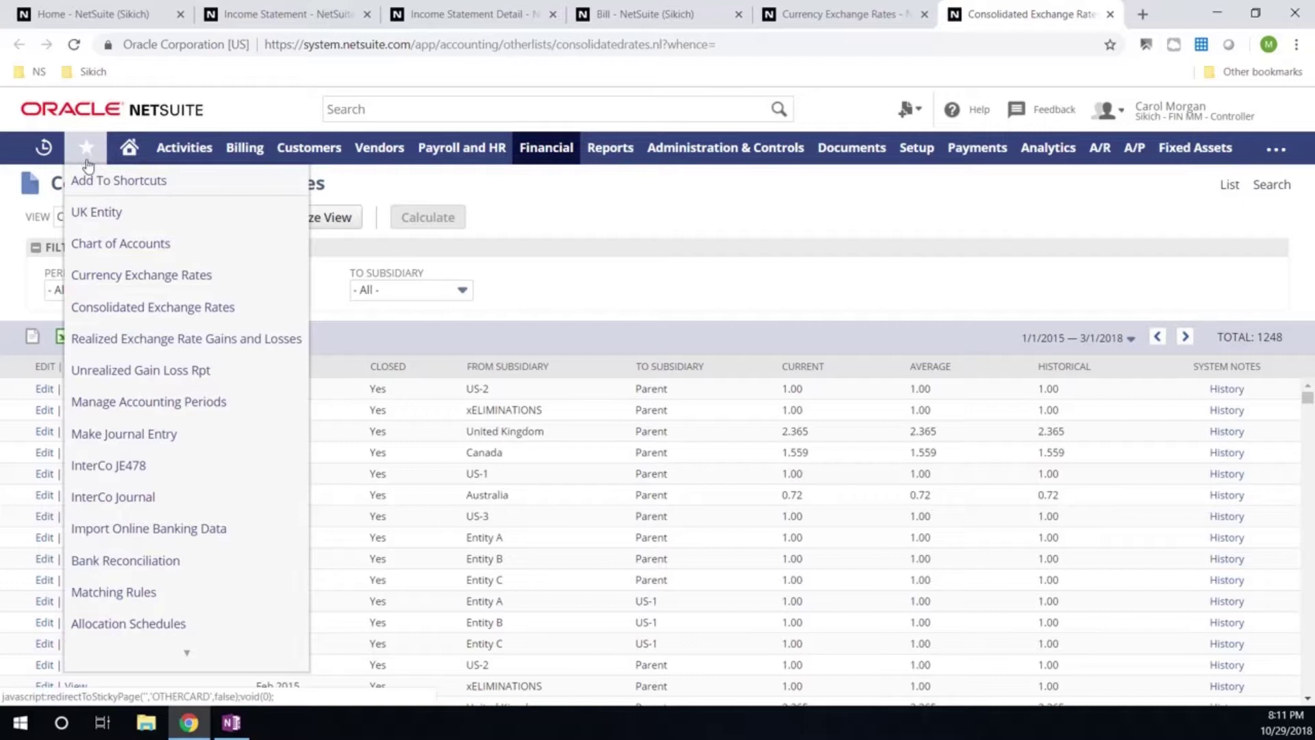
pyautogui.click(156, 402)
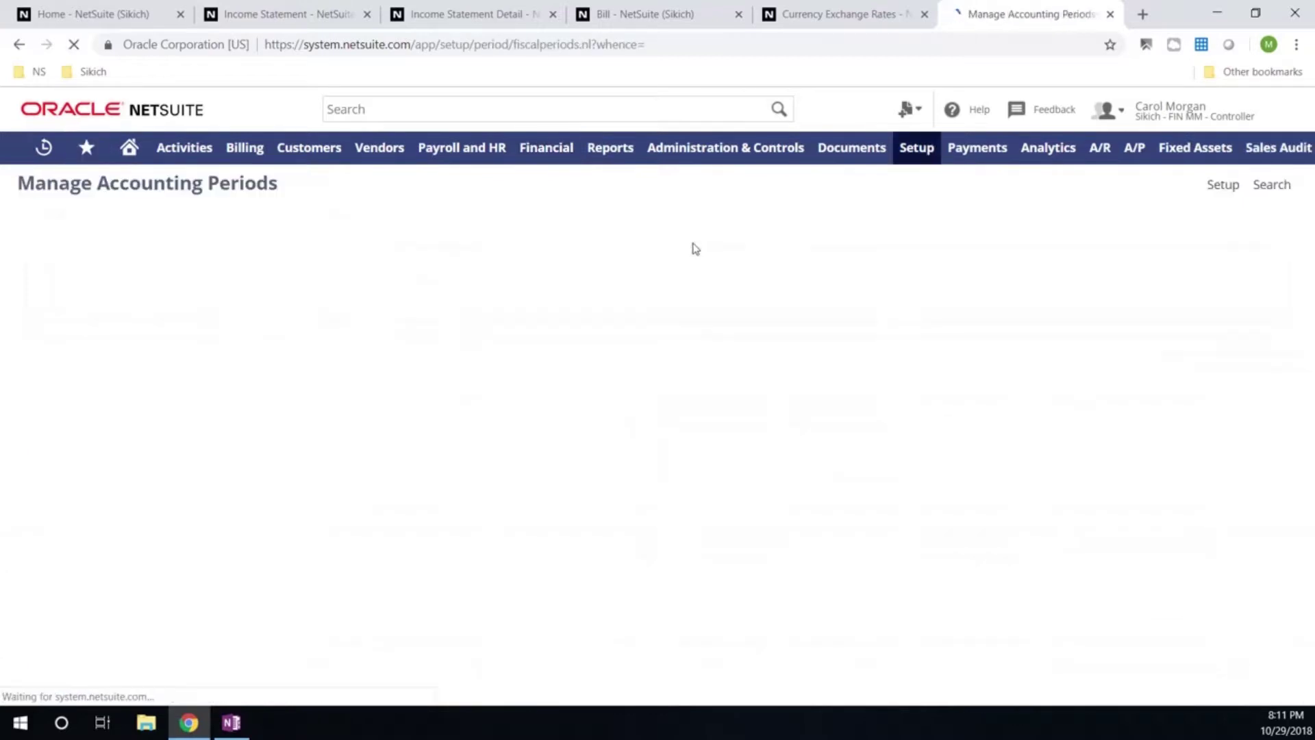
pyautogui.scroll(-5, 589, 439)
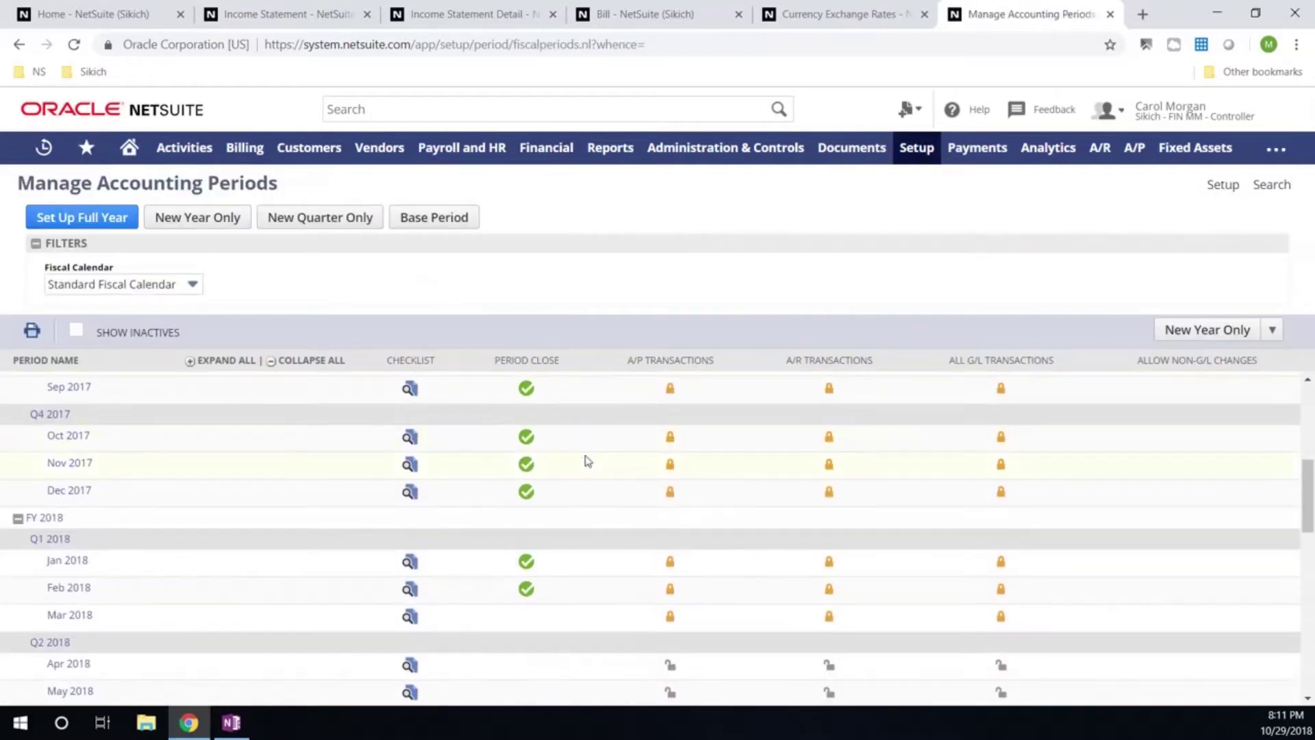
pyautogui.click(409, 618)
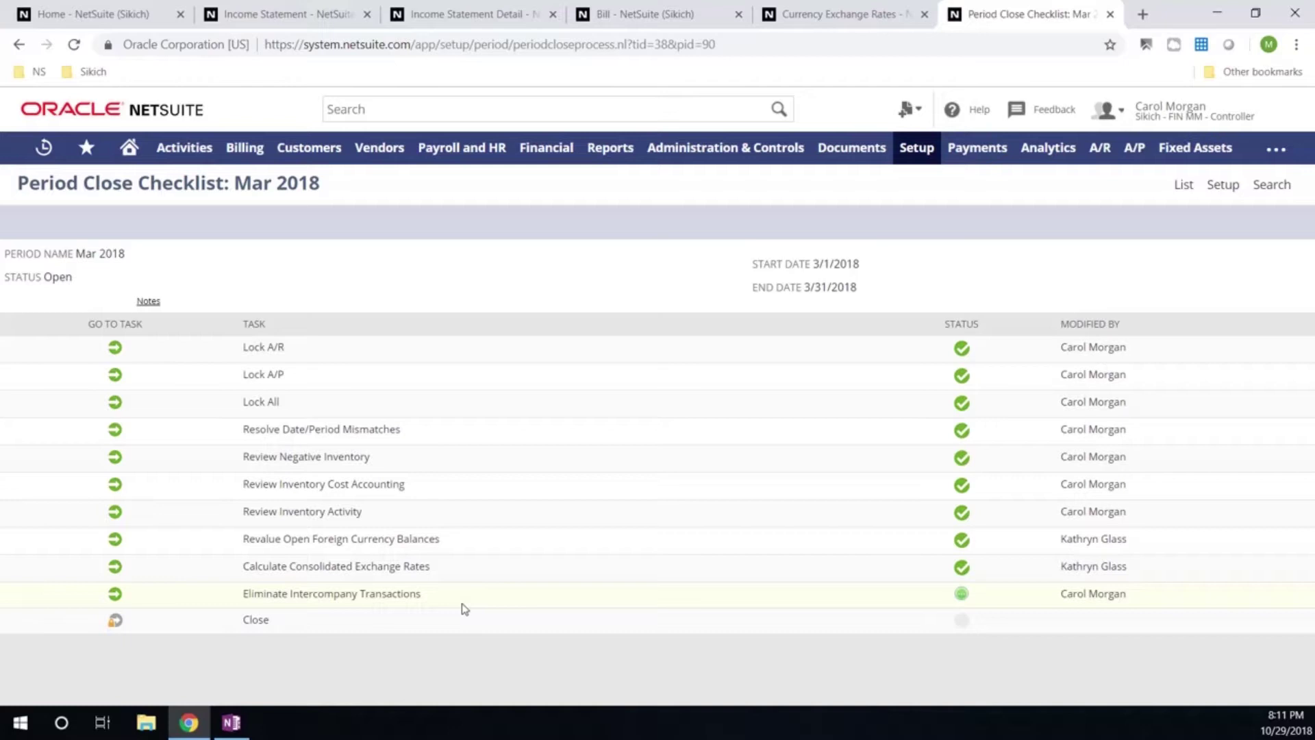
pyautogui.click(231, 722)
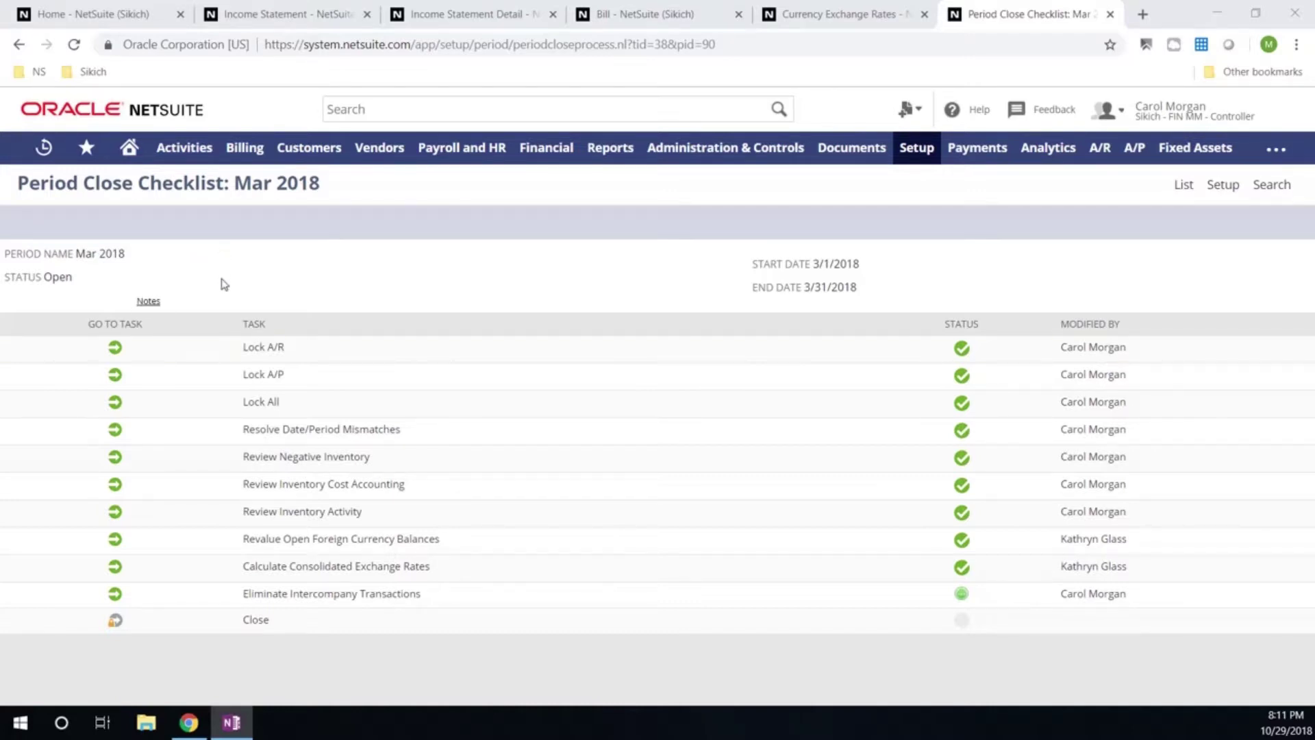
pyautogui.click(115, 376)
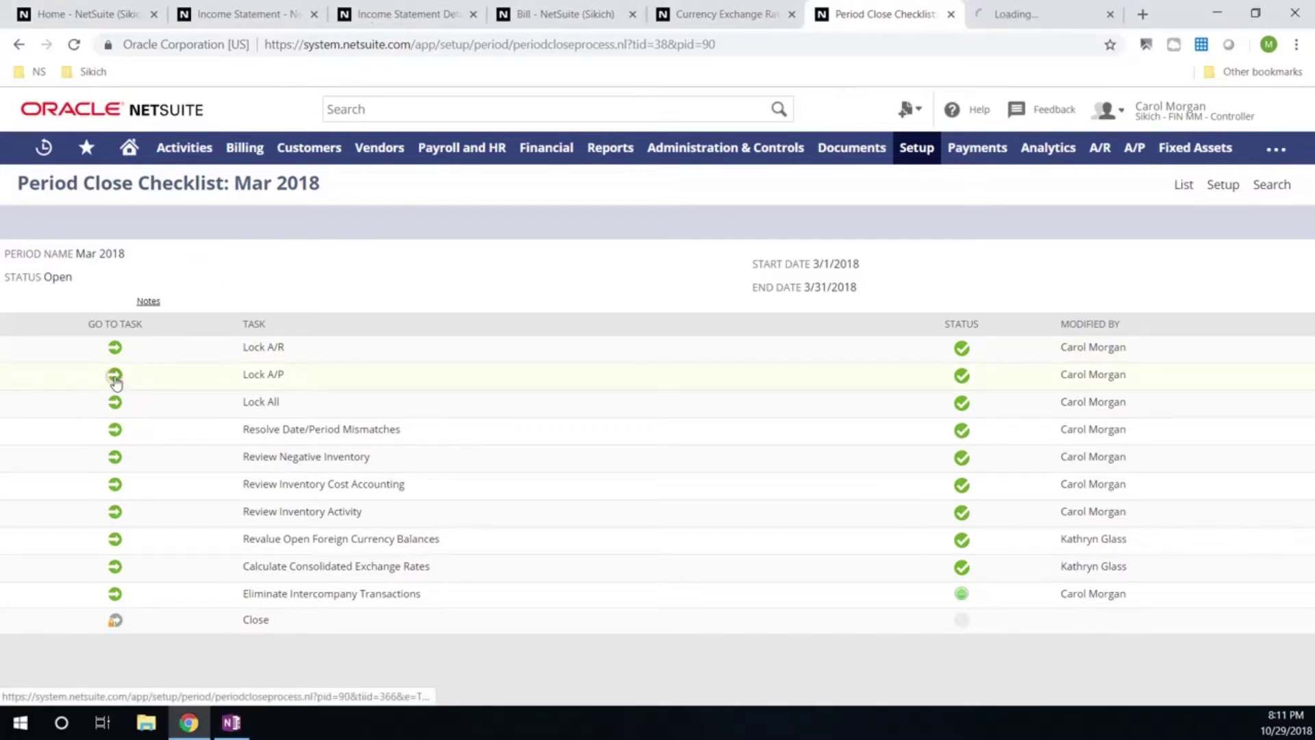
pyautogui.click(1051, 16)
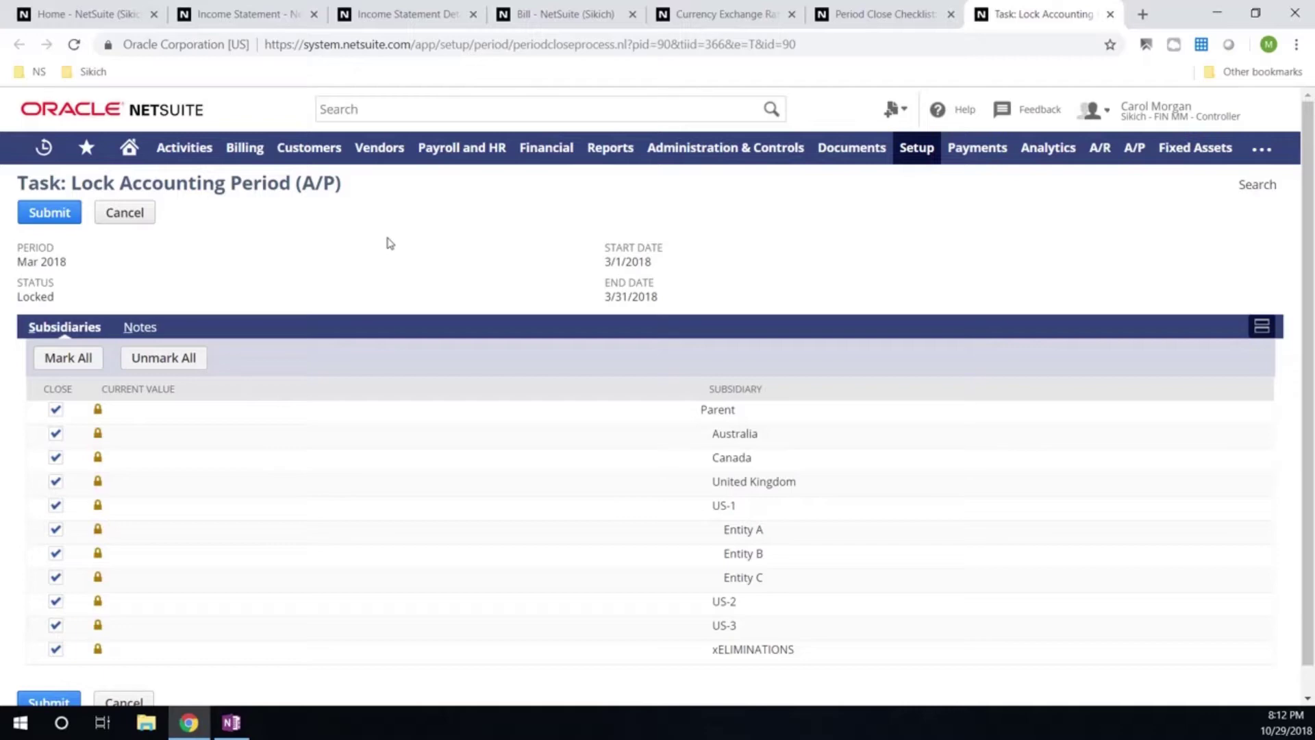
pyautogui.click(1110, 15)
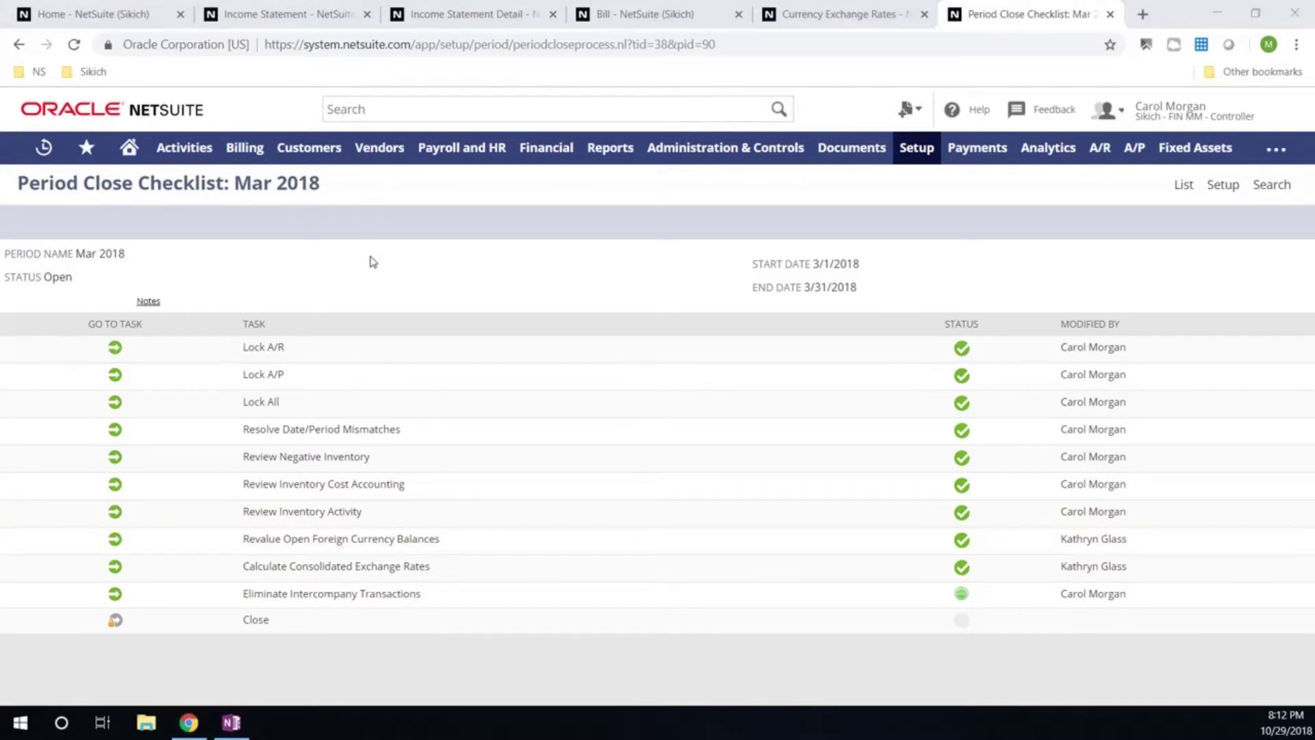
# Step: View the United Kingdom euro vendor bill, then the Currency Exchange Rates list
pyautogui.click(644, 14)
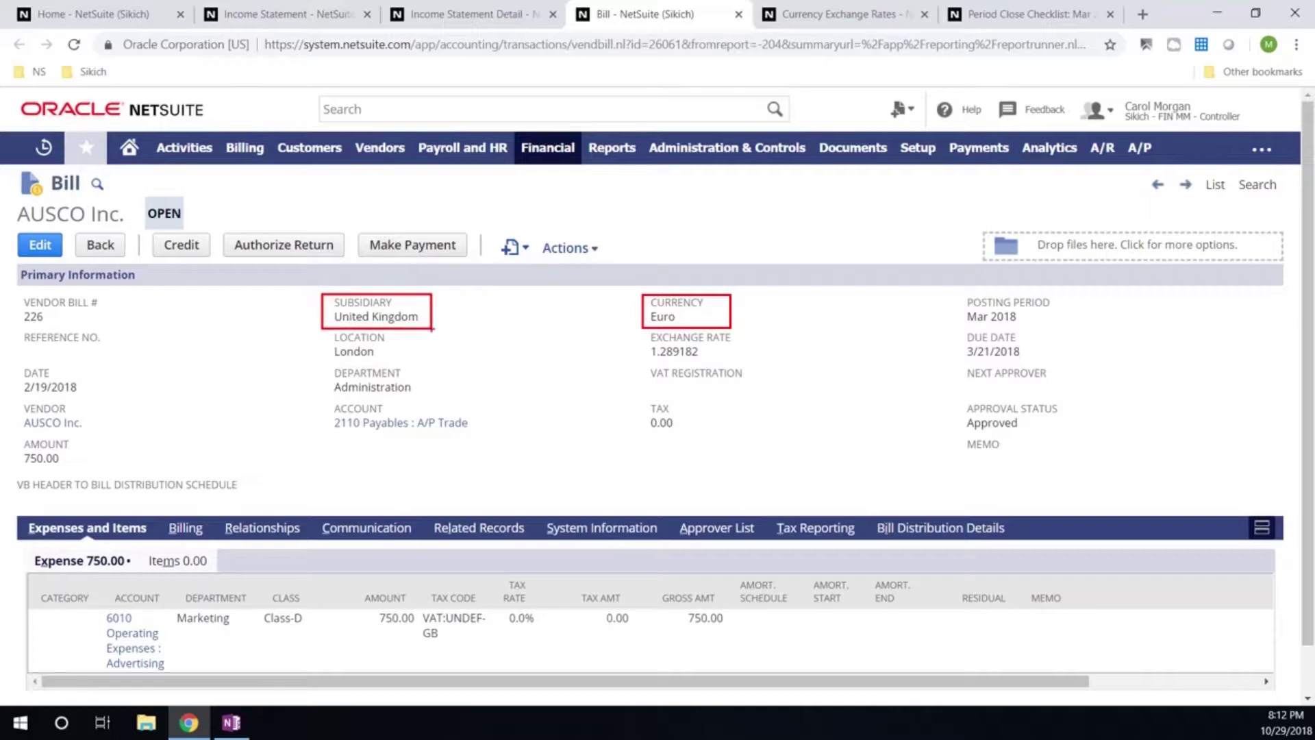
pyautogui.click(836, 14)
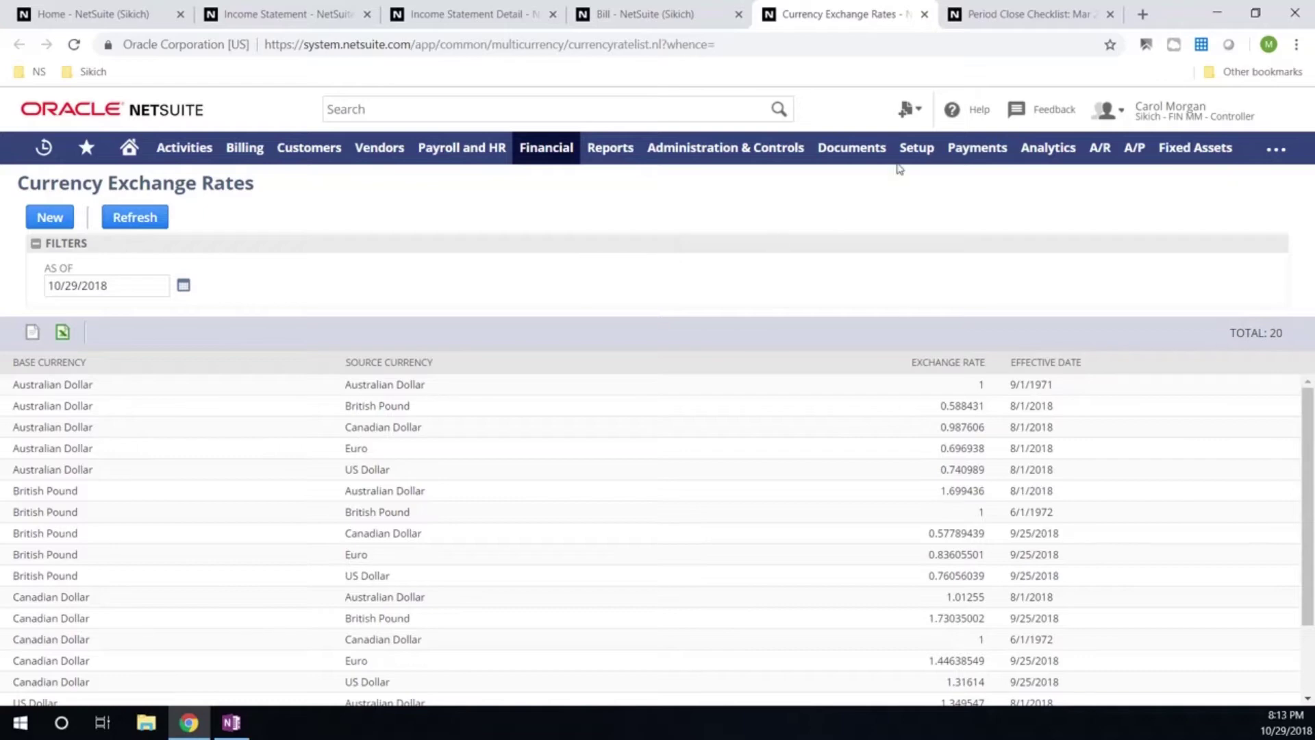
# Step: Return to the Mar 2018 checklist and open the Revalue Open Foreign Currency Balances task
pyautogui.click(985, 19)
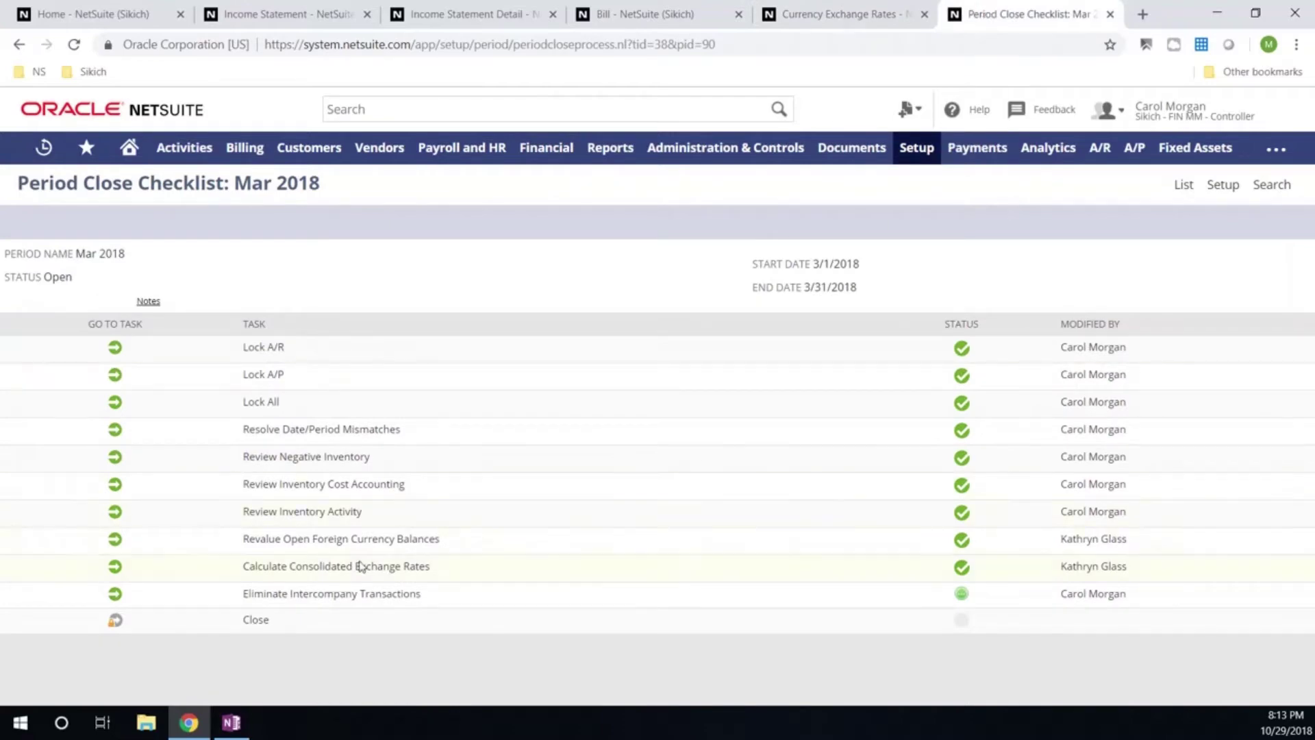
pyautogui.click(113, 541)
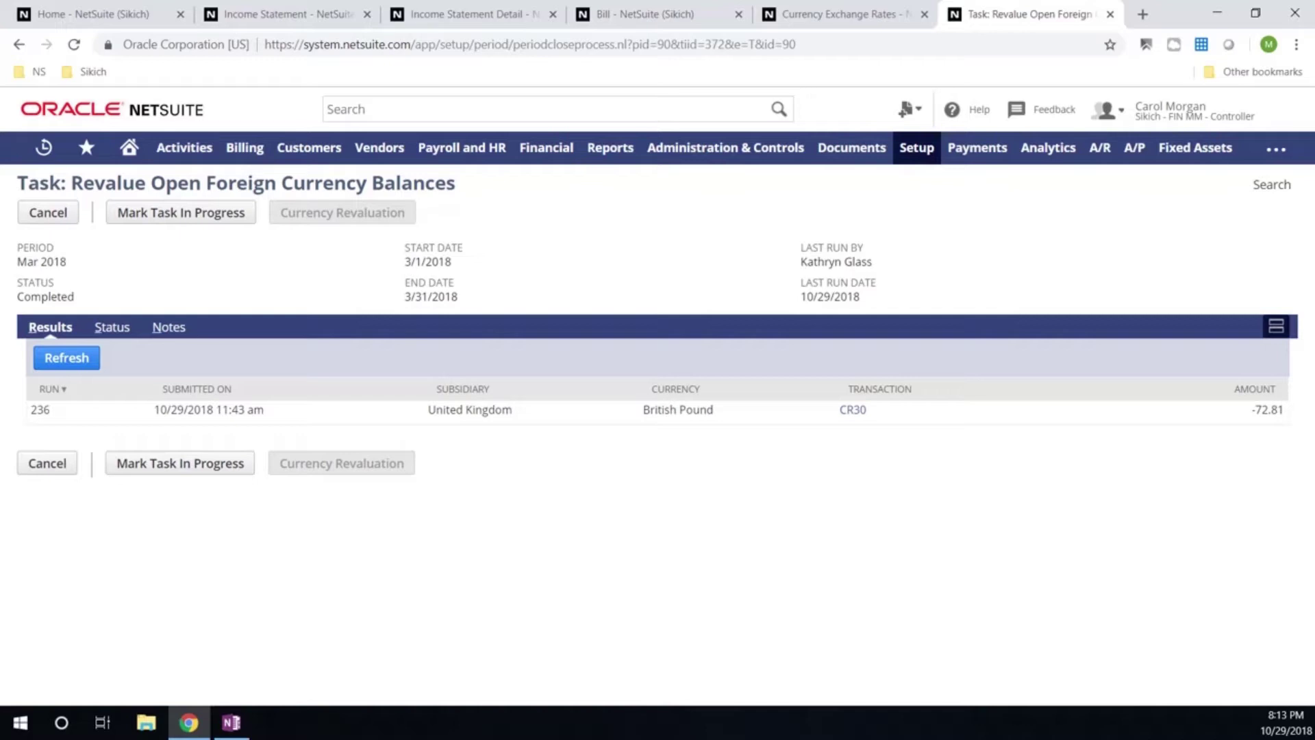
# Step: Drill into the £72.81 on 8530 Unrealized Gain/Loss to see the 3/31/2018 CR30 revaluation
pyautogui.click(272, 17)
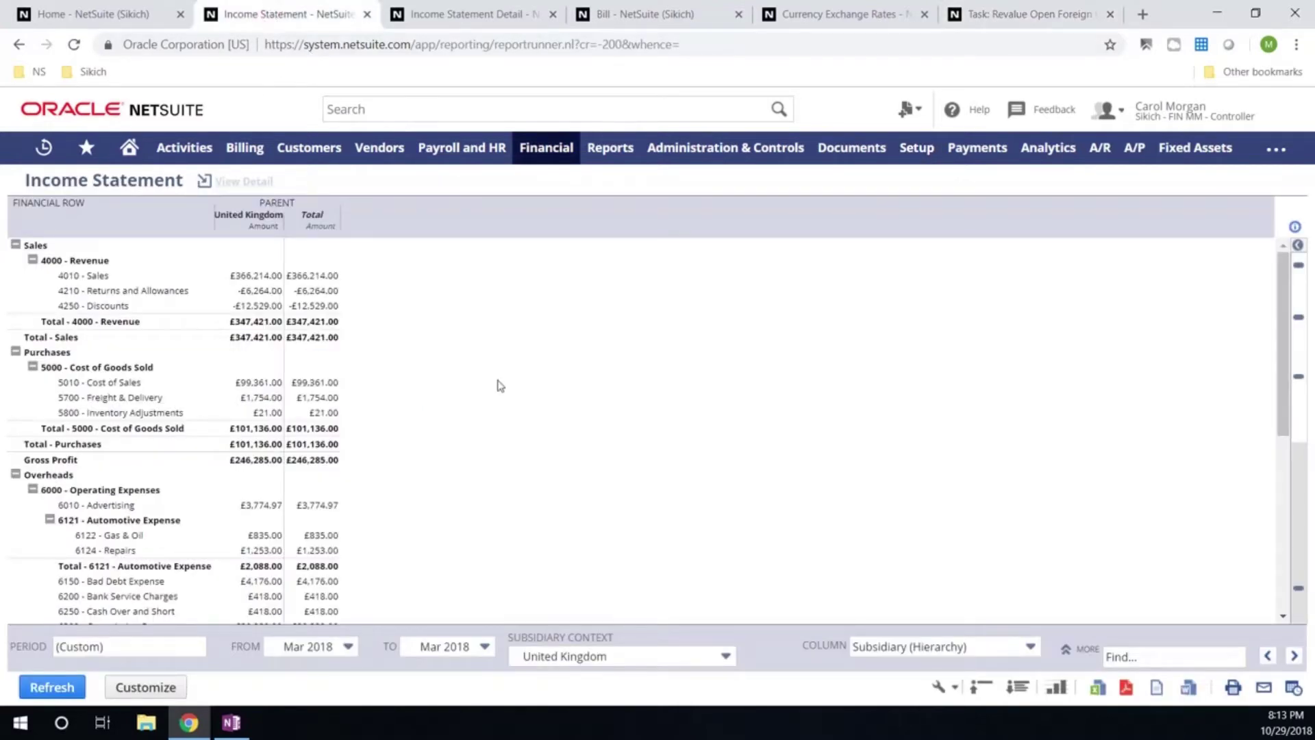
pyautogui.scroll(-5, 517, 429)
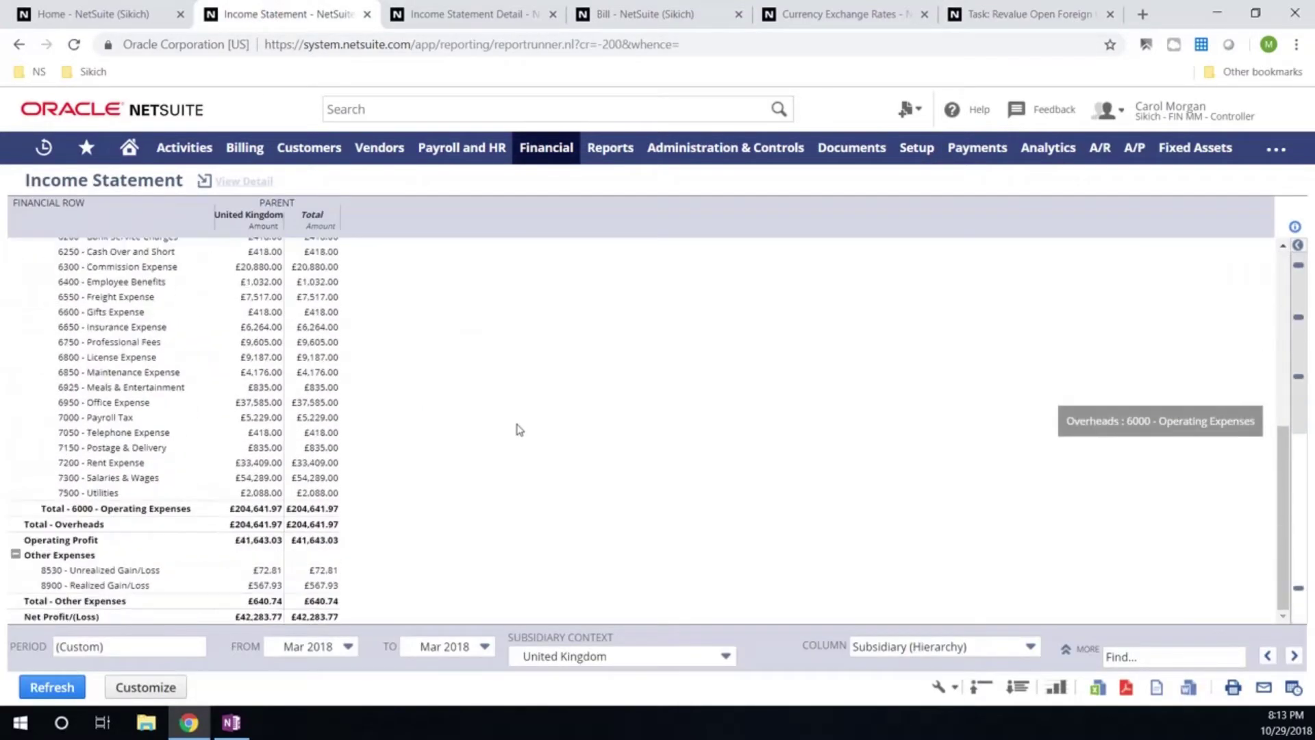
pyautogui.middleClick(331, 574)
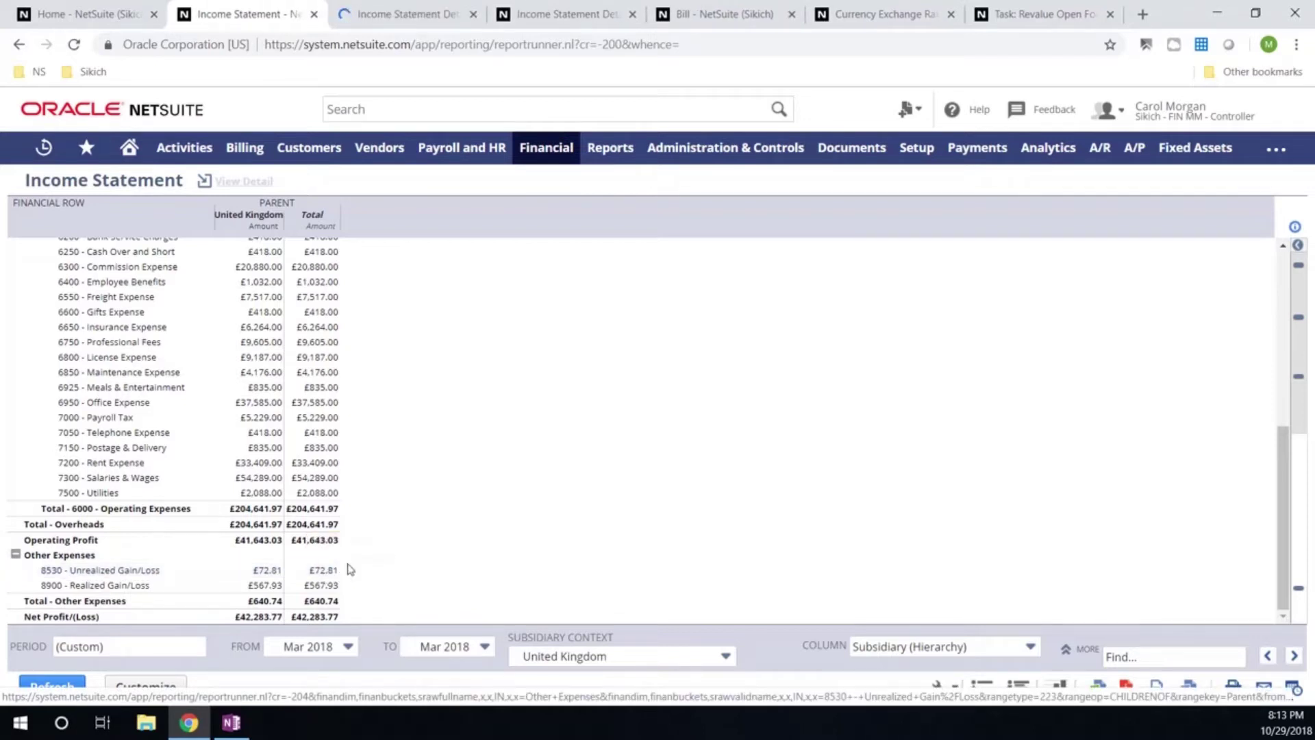
pyautogui.click(381, 19)
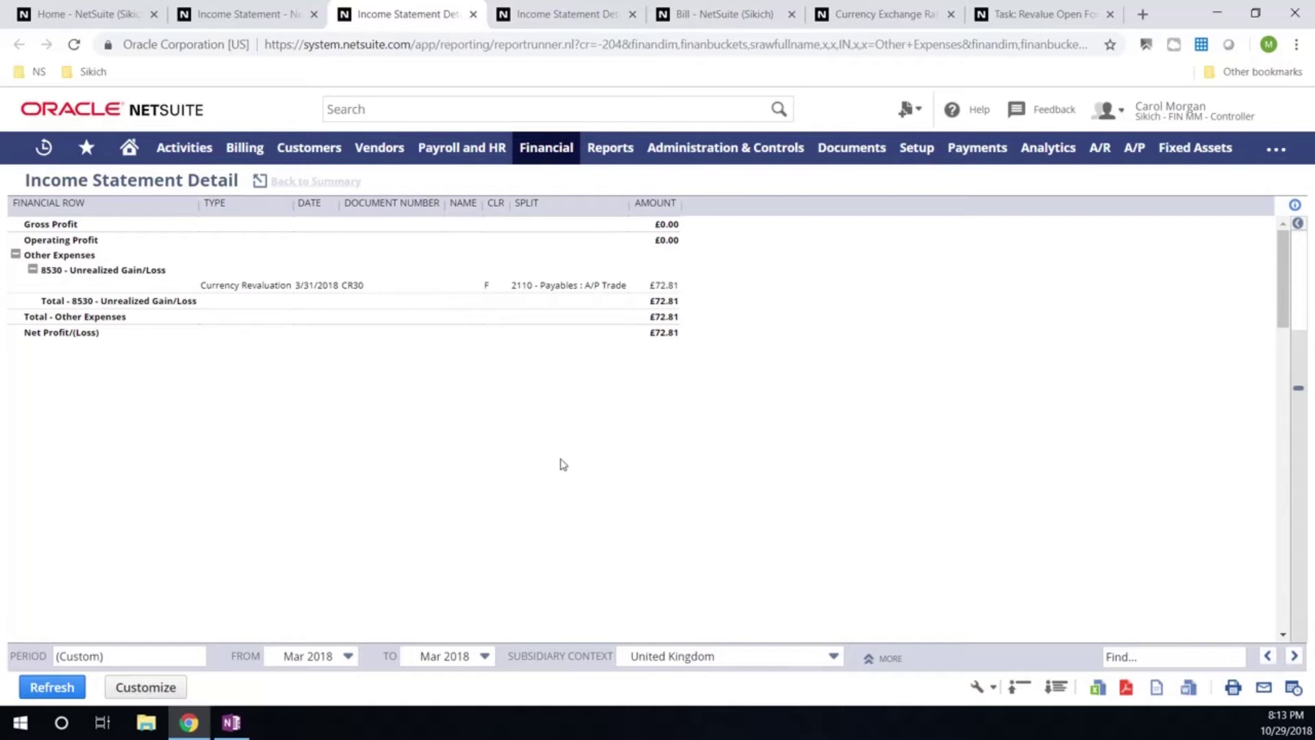
pyautogui.click(231, 722)
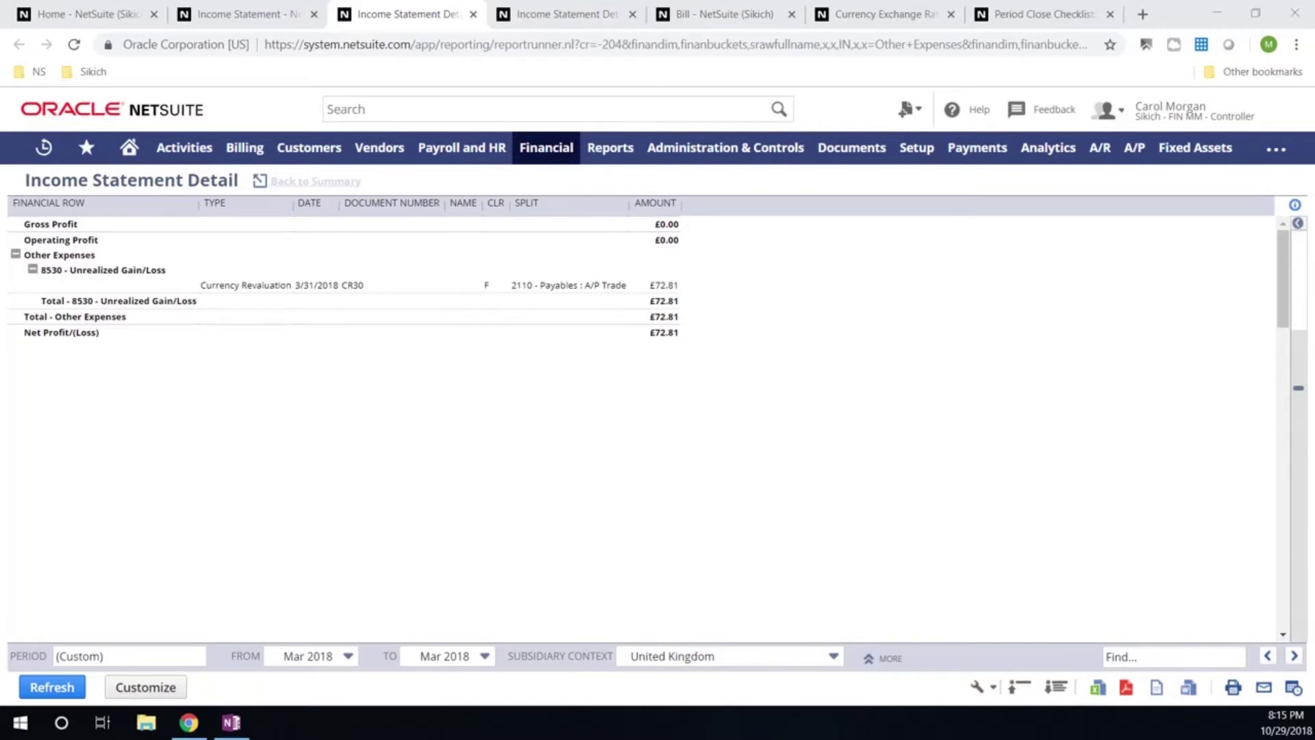
# Step: Open InterCo Journal JE478 from Shortcuts and scroll to its Parent/US-1 25,000.00 fee lines
pyautogui.moveTo(87, 148)
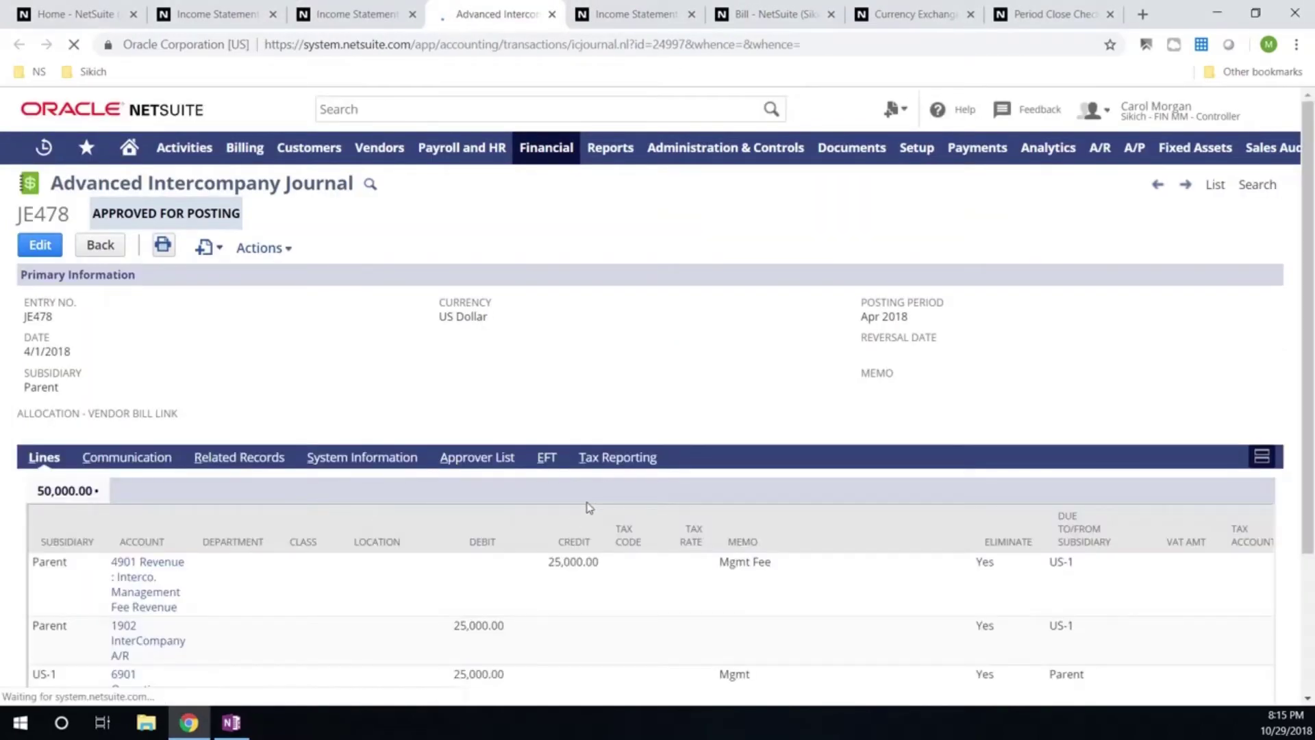
pyautogui.scroll(-3, 690, 505)
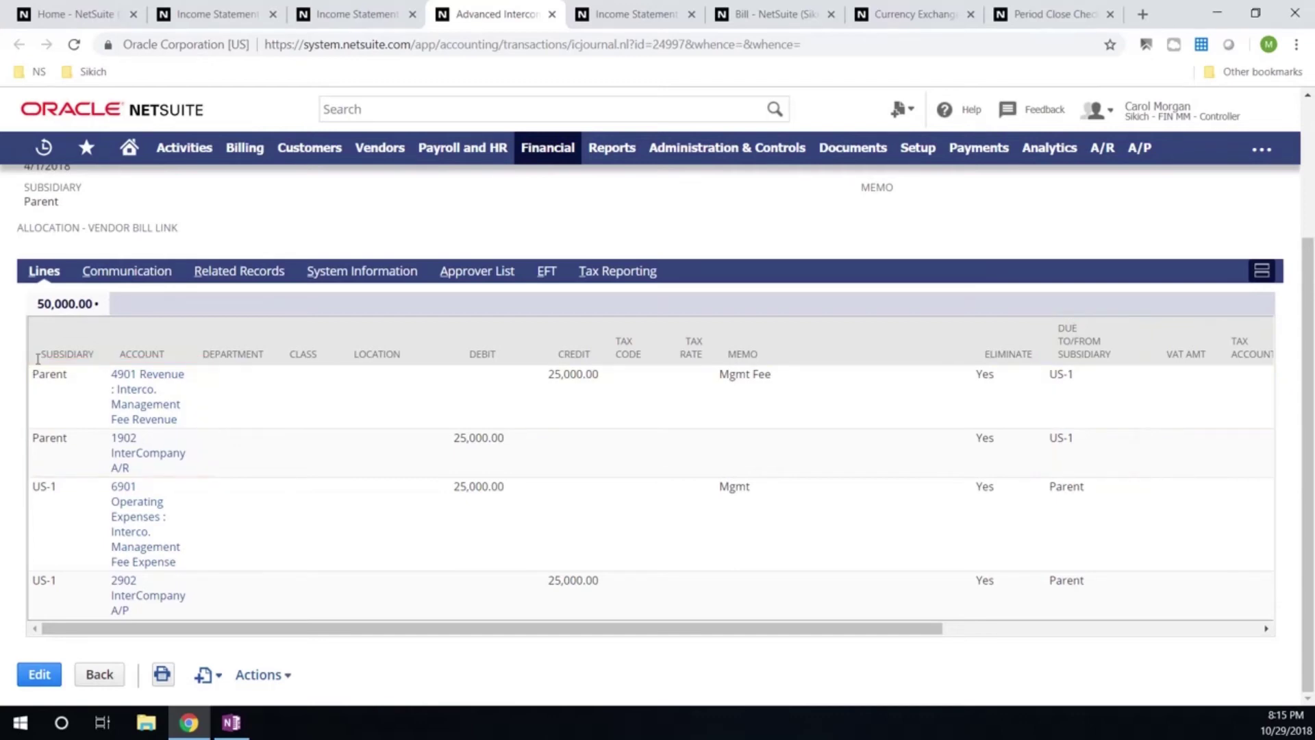
# Step: From the period close checklist, open Mar 2018 Eliminate Intercompany Transactions and the second elimination journal separately
pyautogui.click(1024, 8)
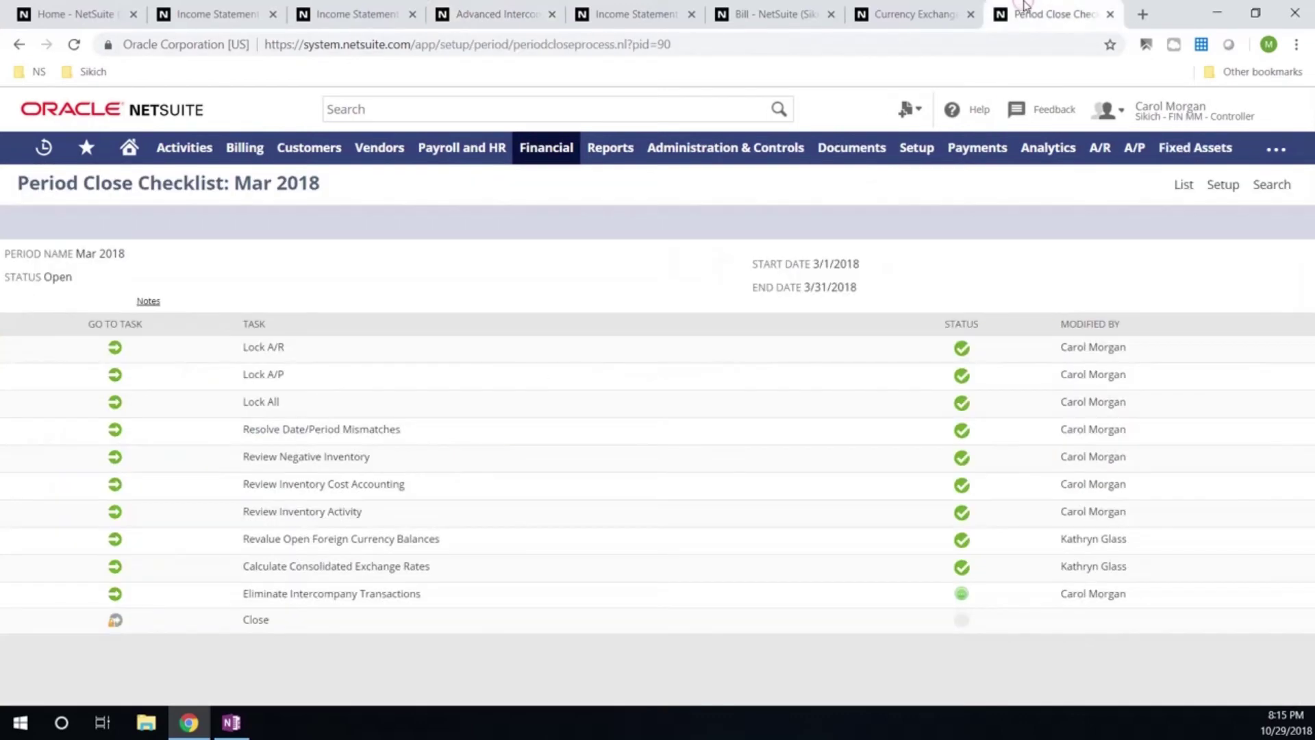
pyautogui.click(113, 598)
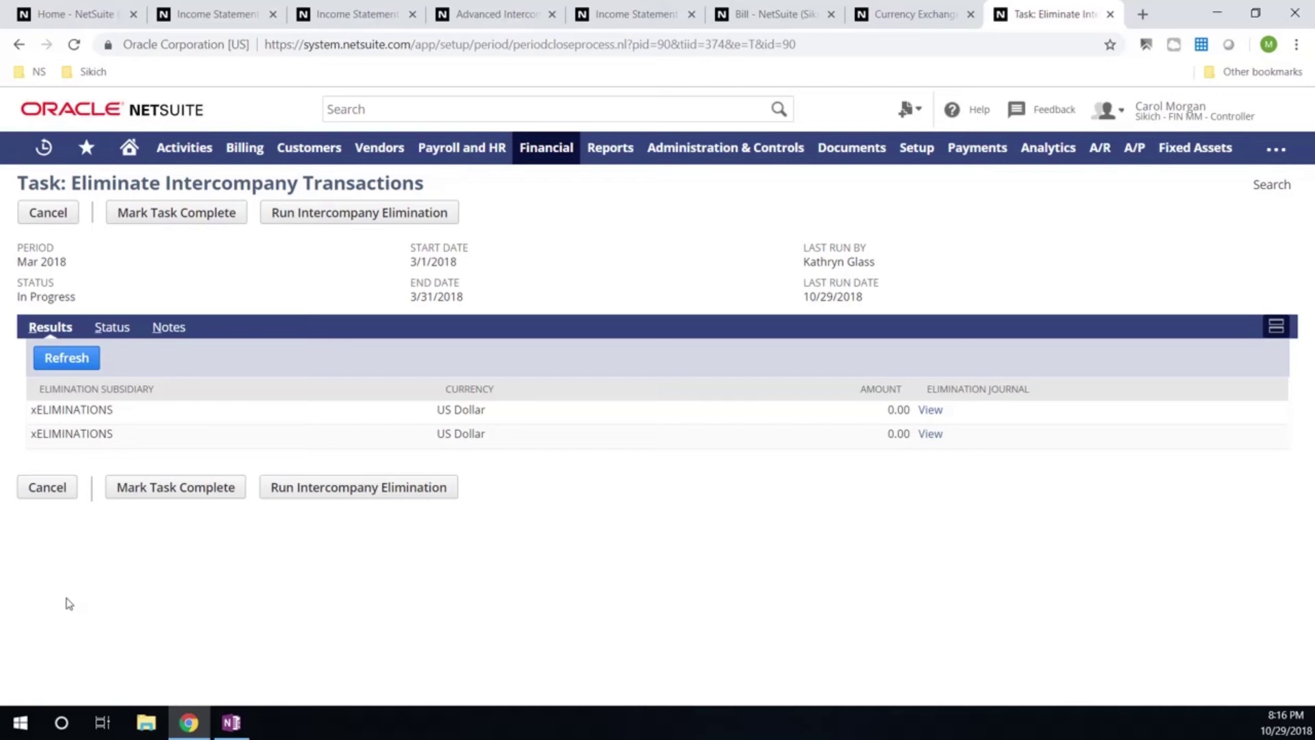
pyautogui.keyDown('ctrl'); pyautogui.click(933, 437); pyautogui.keyUp('ctrl')
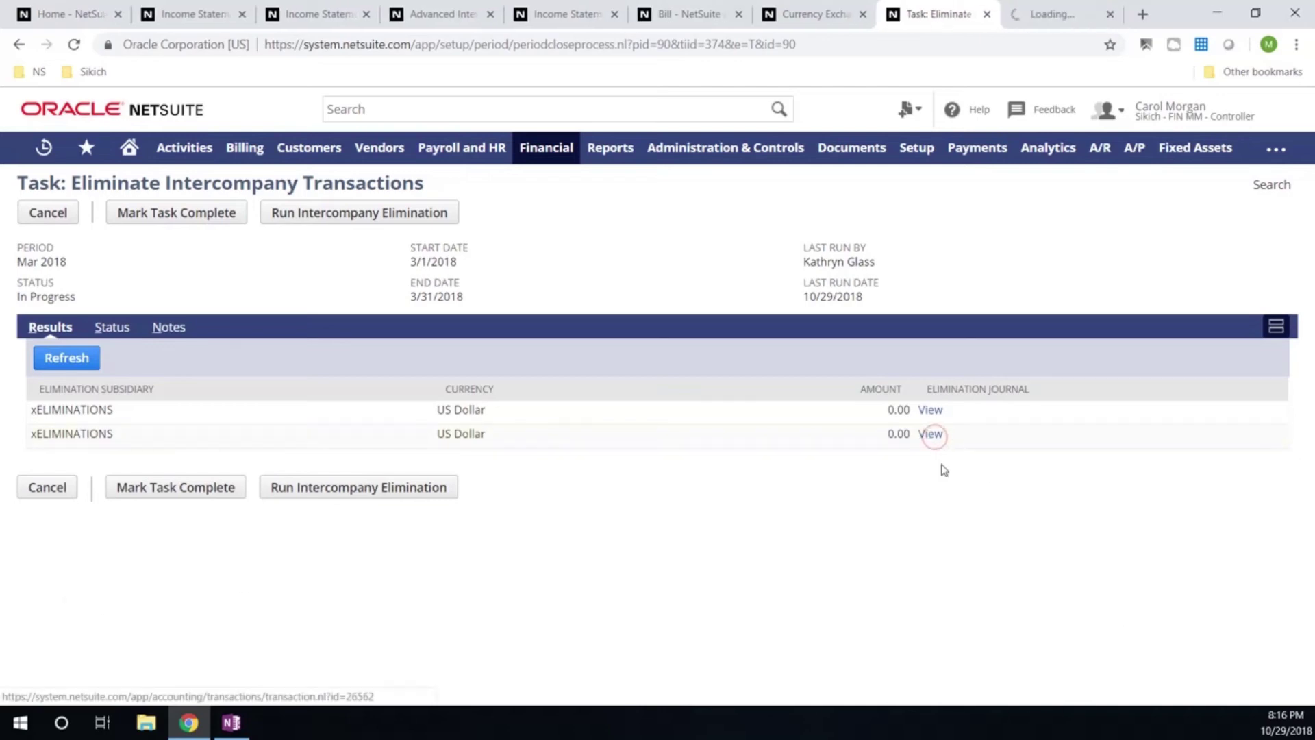
# Step: Check JE505's 25,000.00 fee elimination, then return to the Mar 2018 income statement netting 4901 to $0.00
pyautogui.click(1048, 14)
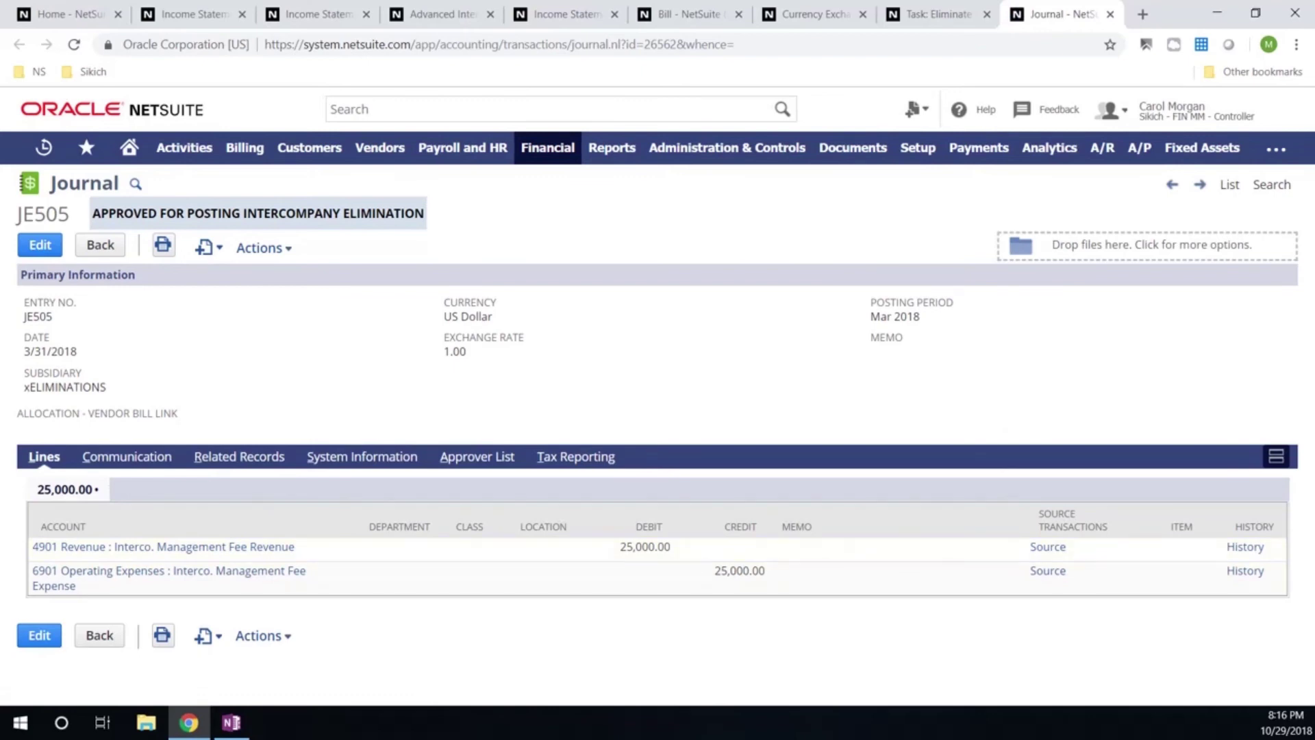
pyautogui.hotkey('alt', 'Tab')
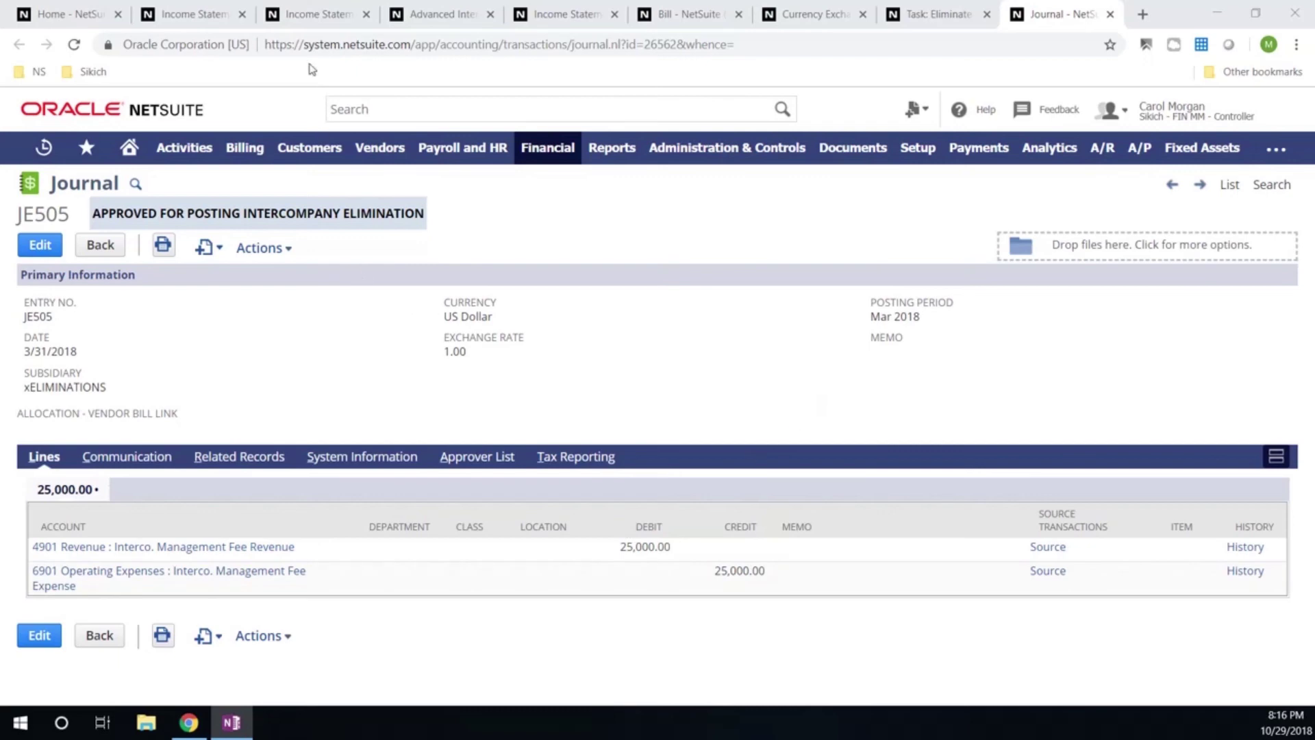
pyautogui.click(302, 15)
pyautogui.click(219, 9)
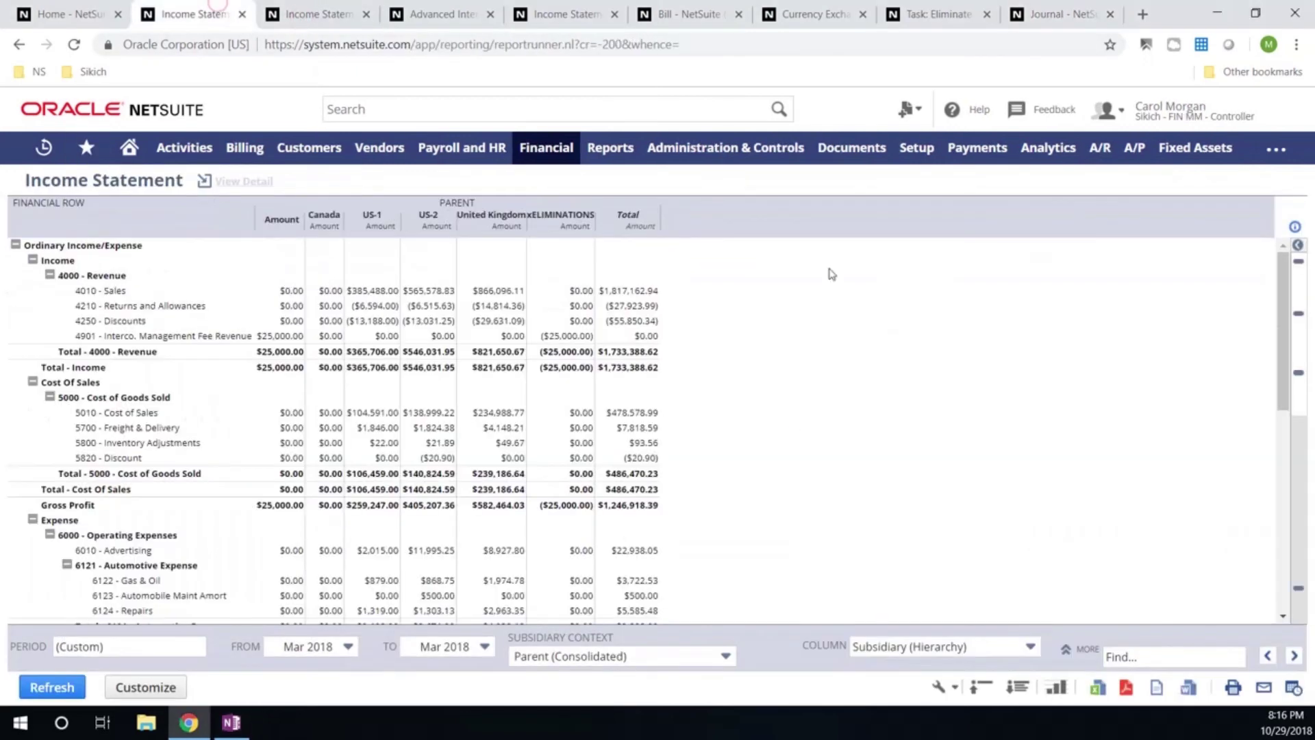